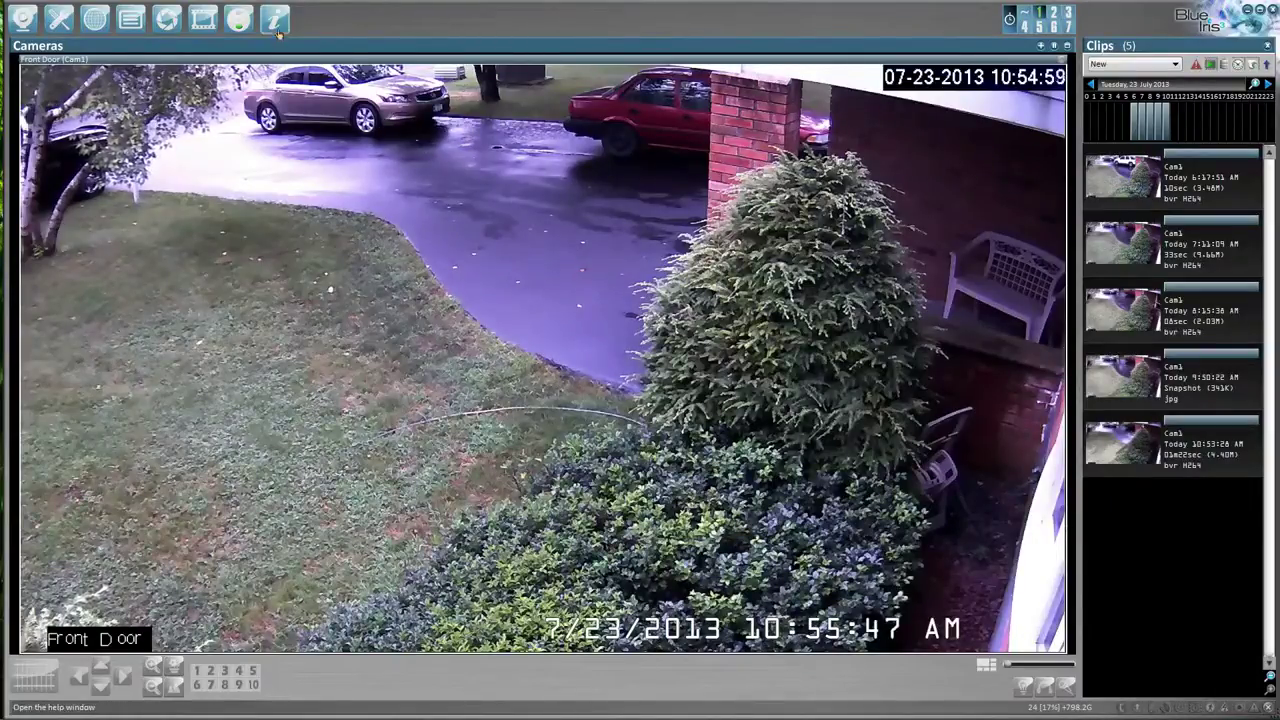
View the welcome page of the program's help, then close the help window.
key("F1")
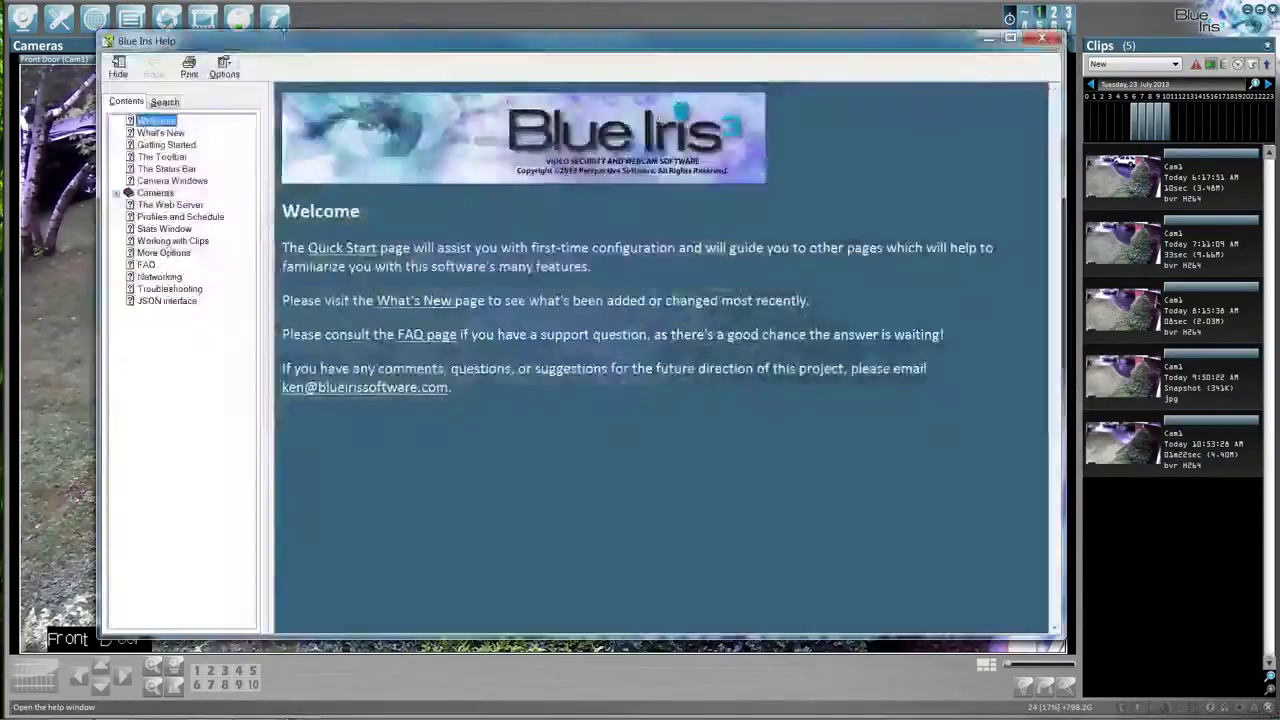
left_click(1042, 38)
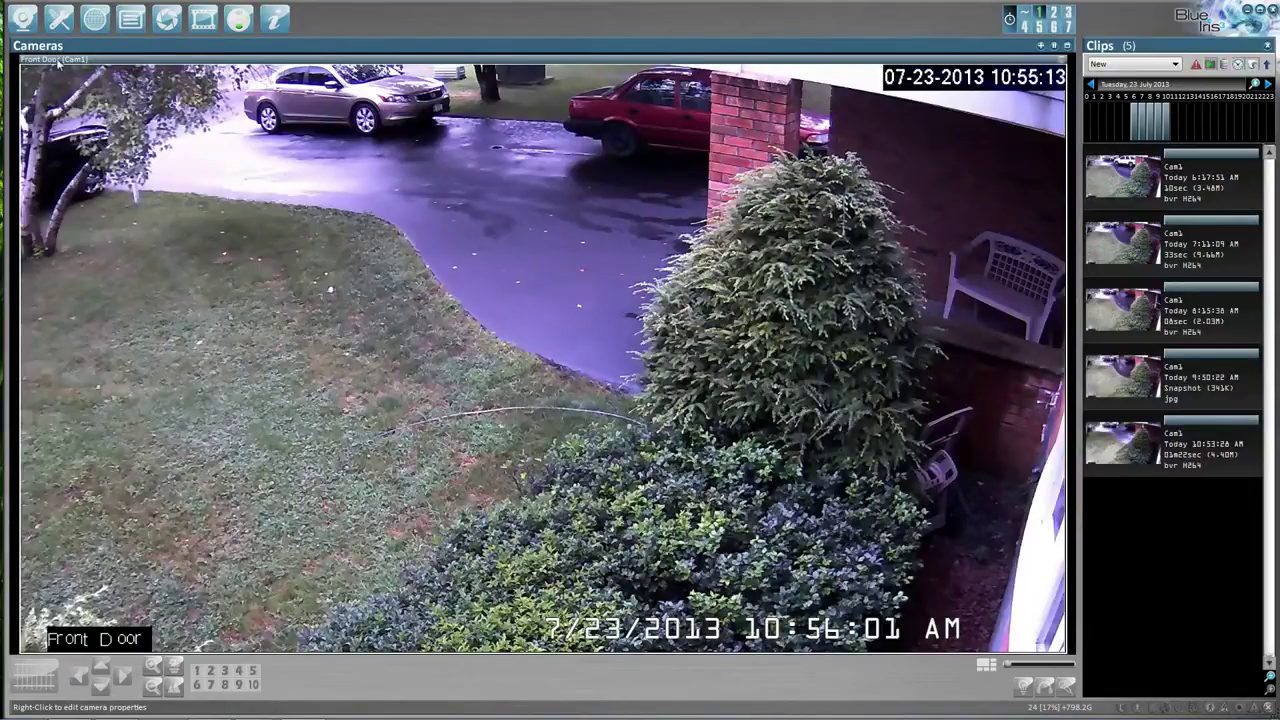
Review the Front Door camera's motion trigger settings and recording settings, then close its properties.
left_click(23, 20)
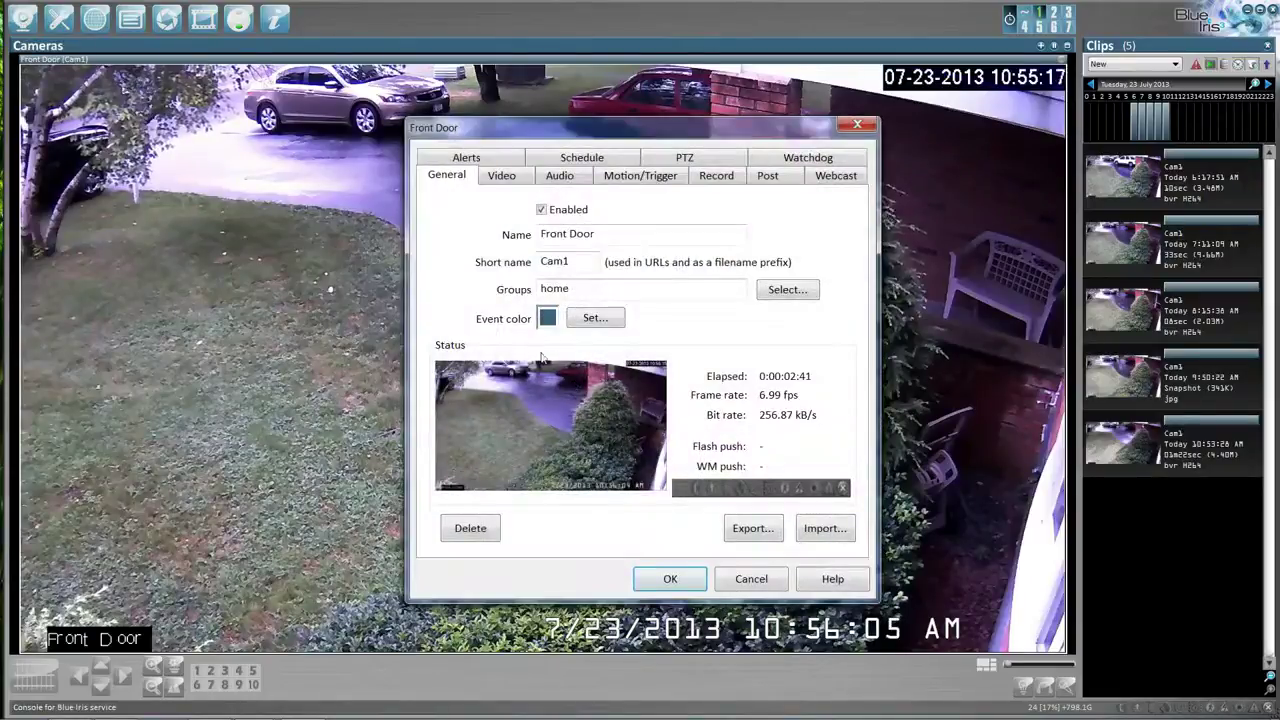
left_click(655, 177)
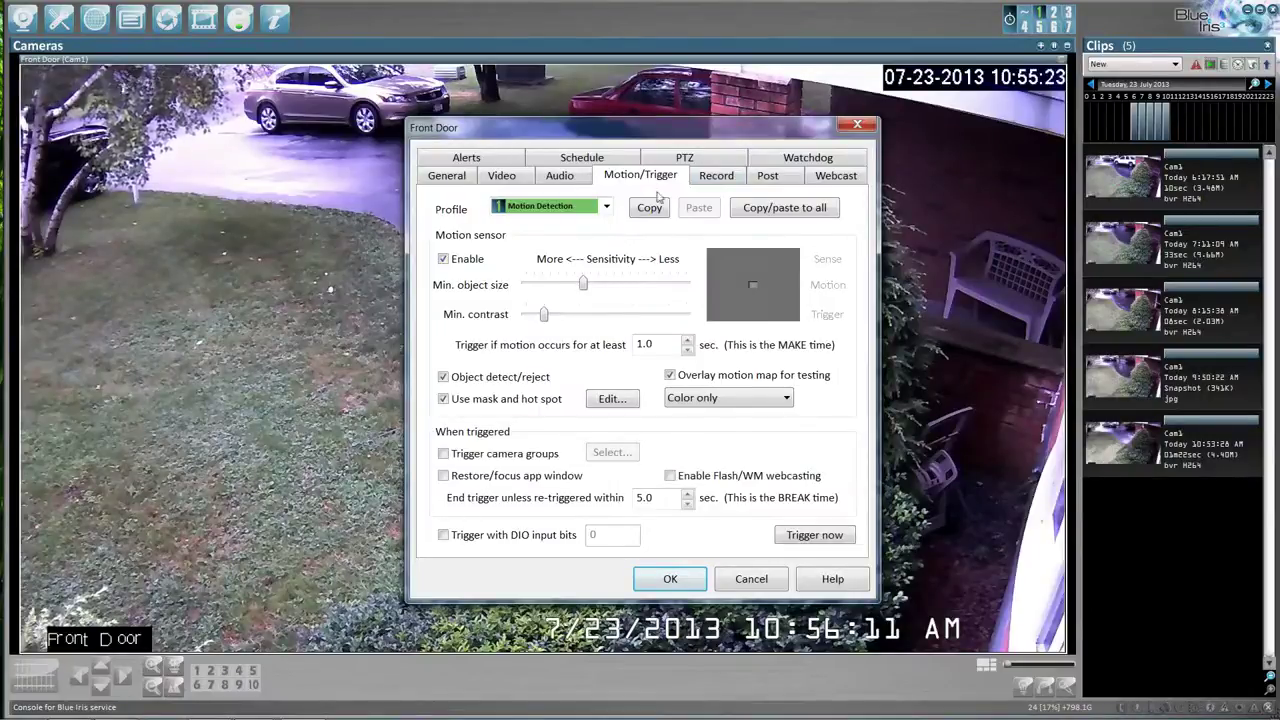
left_click(711, 180)
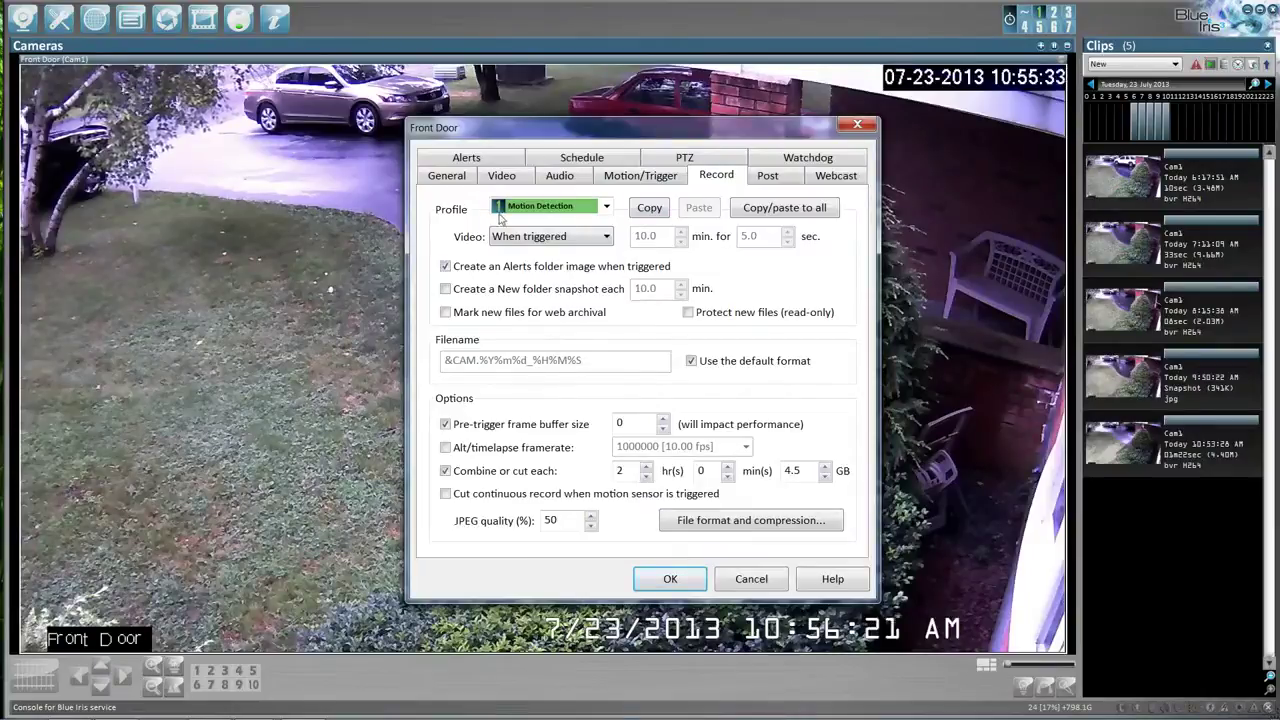
left_click(857, 124)
Check the profile names defined in the program options, then close the options.
left_click(60, 22)
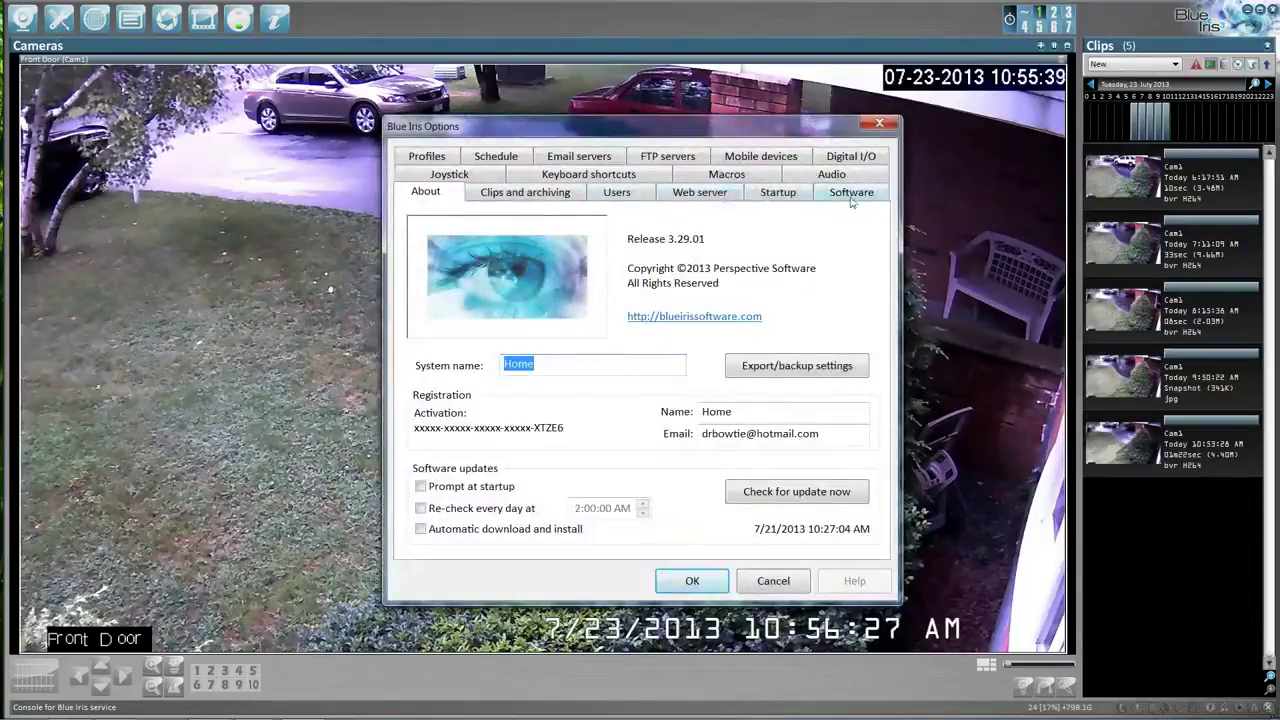
left_click(430, 158)
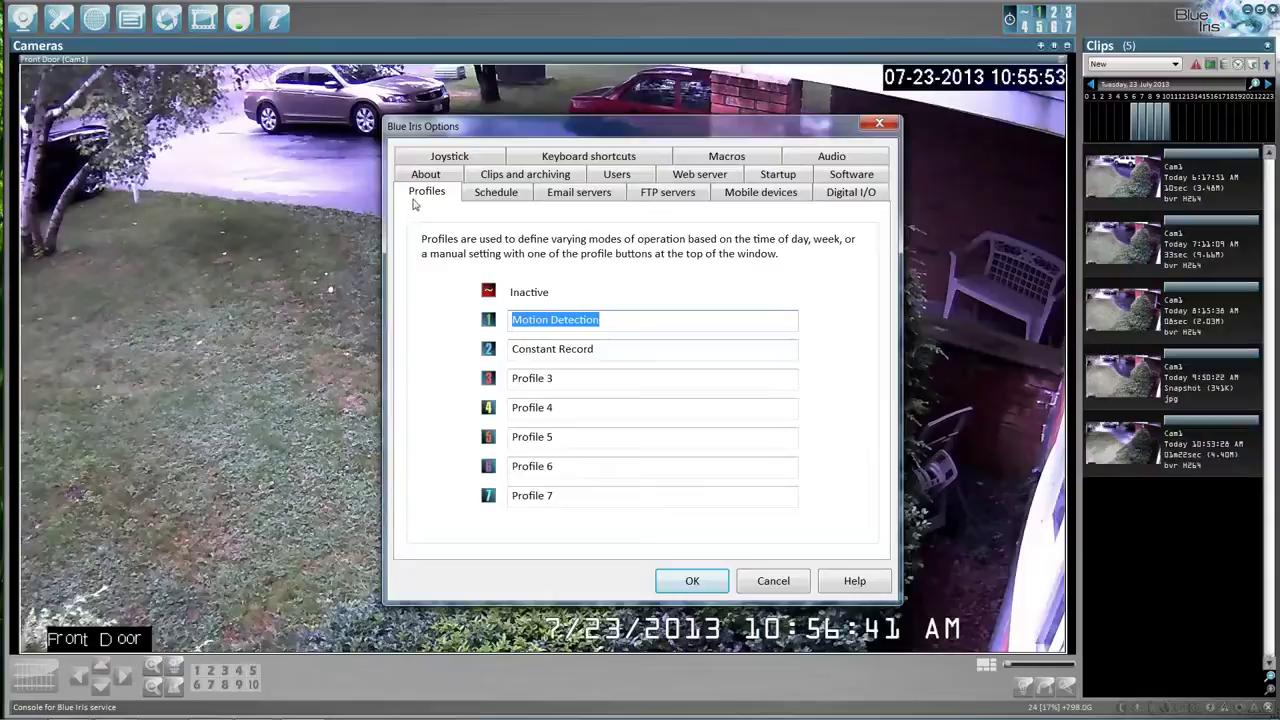
left_click(878, 123)
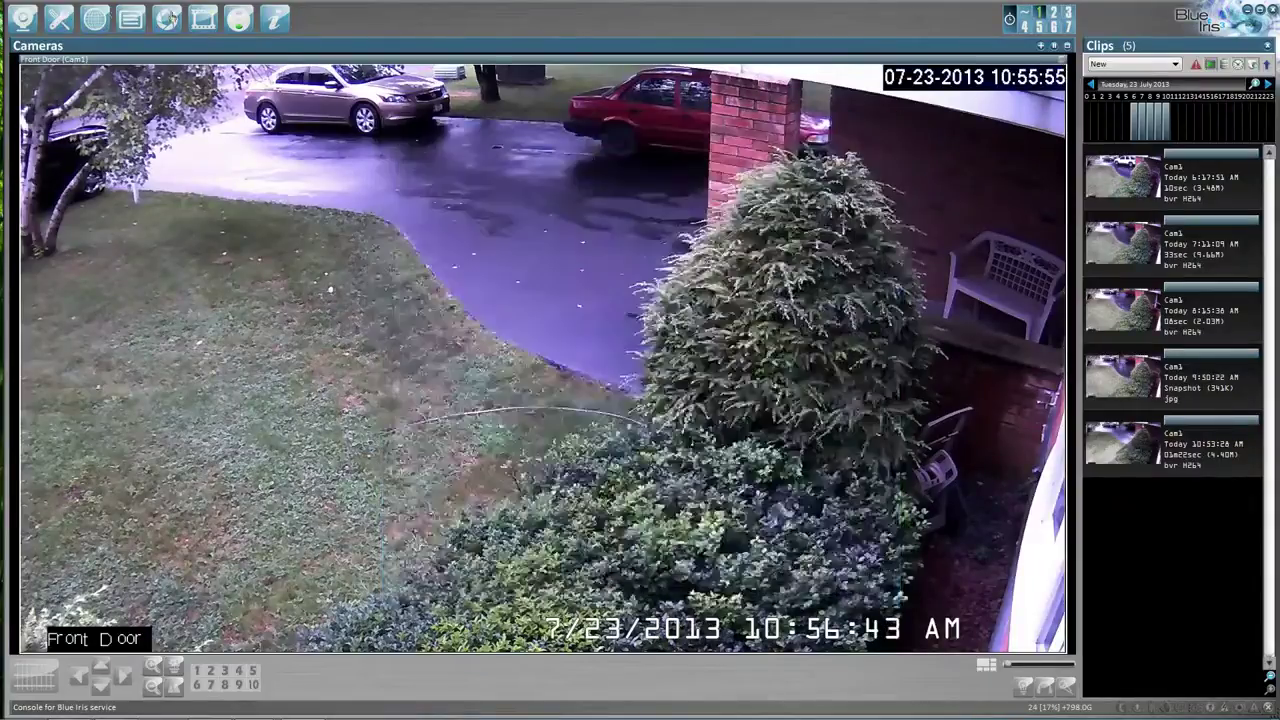
Examine the Front Door camera's recording settings for the Constant Record profile.
left_click(25, 20)
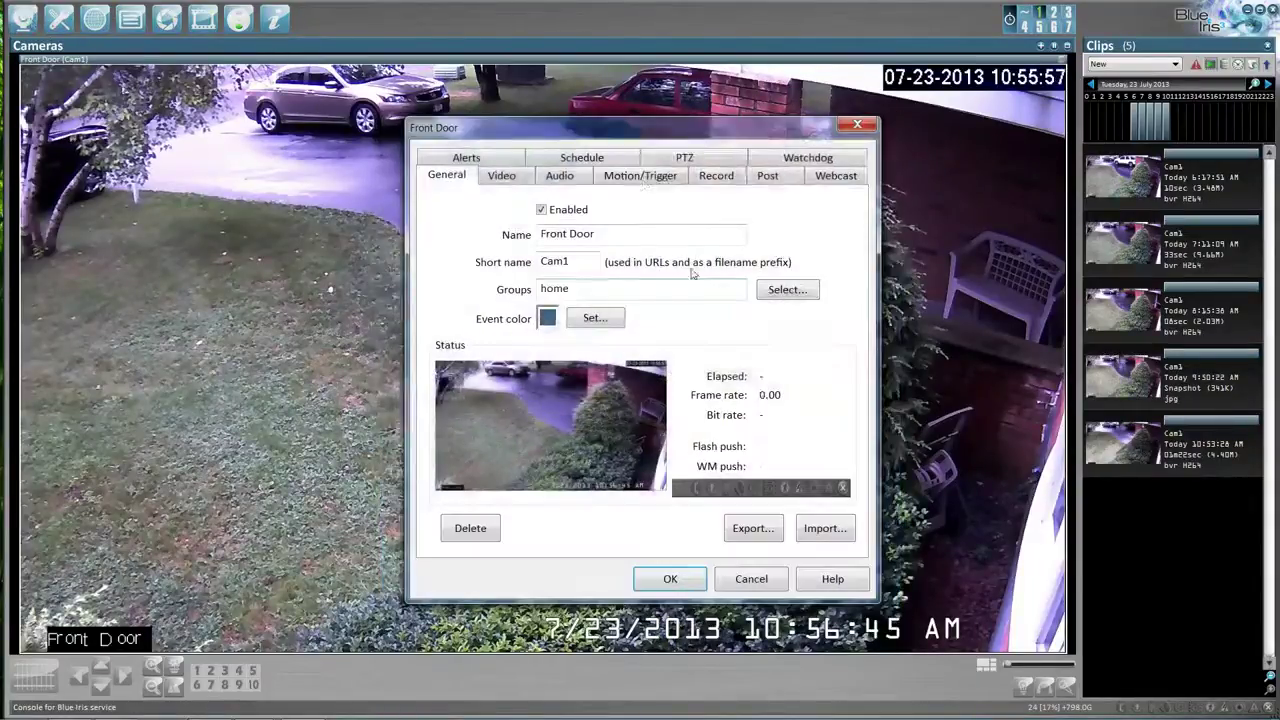
left_click(697, 179)
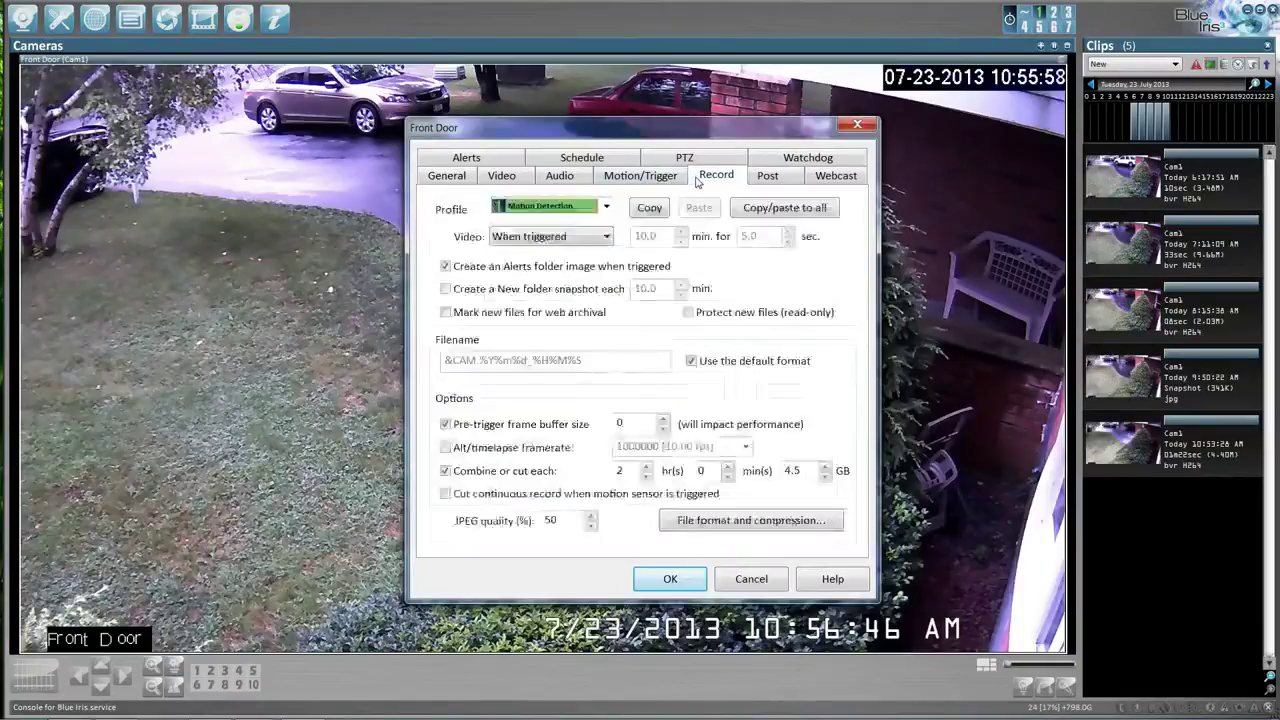
left_click(606, 206)
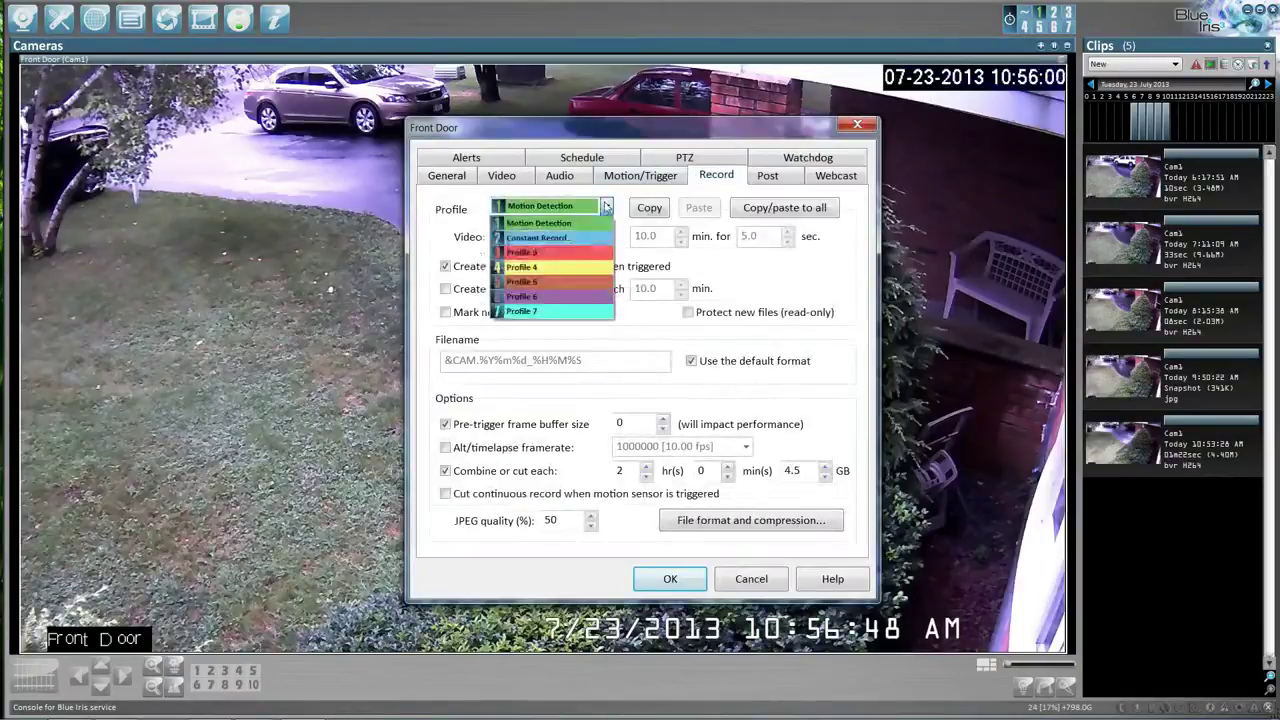
left_click(563, 238)
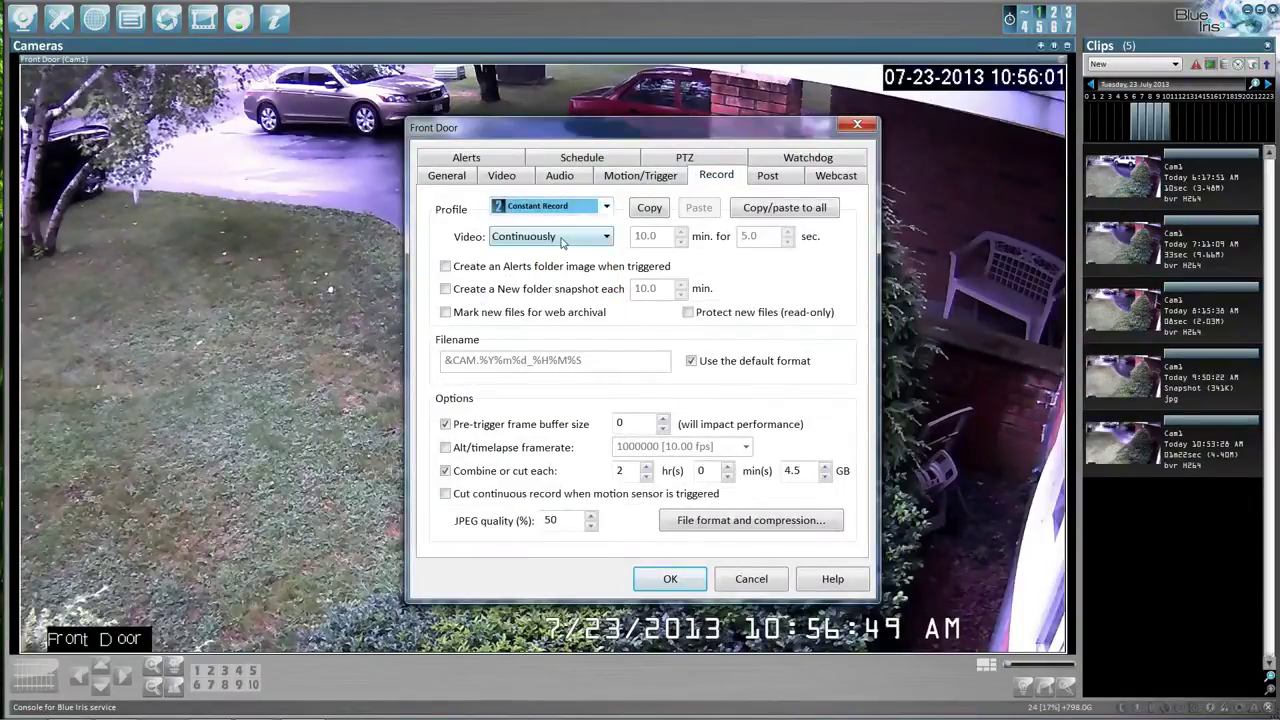
Set the pre-trigger frame buffer size to 1 in the Motion Detection profile's recording settings.
left_click(606, 207)
left_click(588, 230)
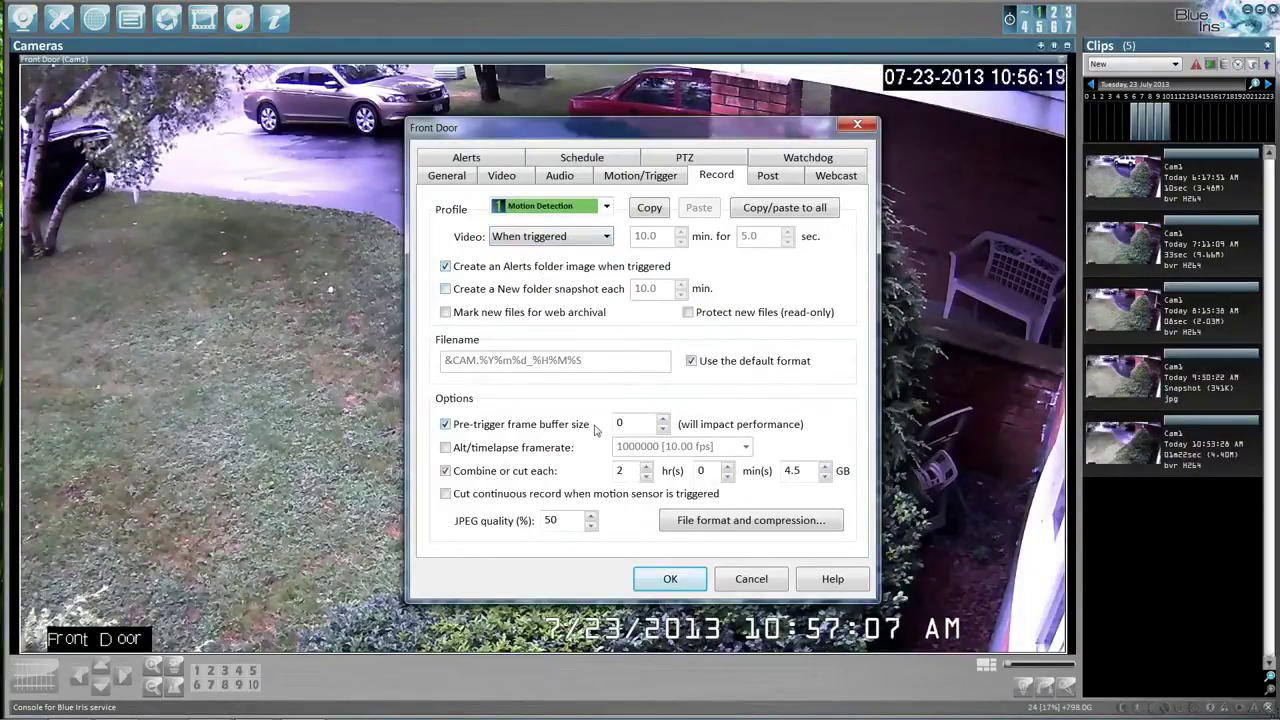
left_click(663, 420)
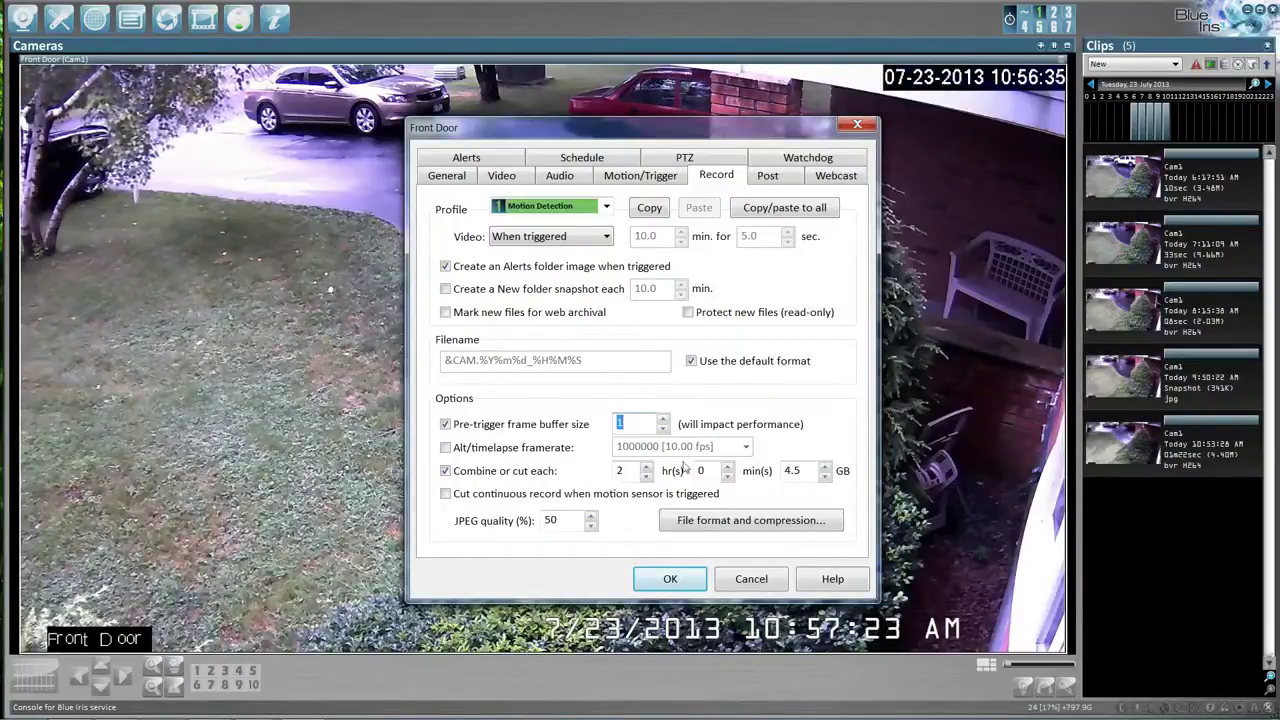
Review the video recording modes offered for the Constant Record profile without changing the mode.
left_click(606, 206)
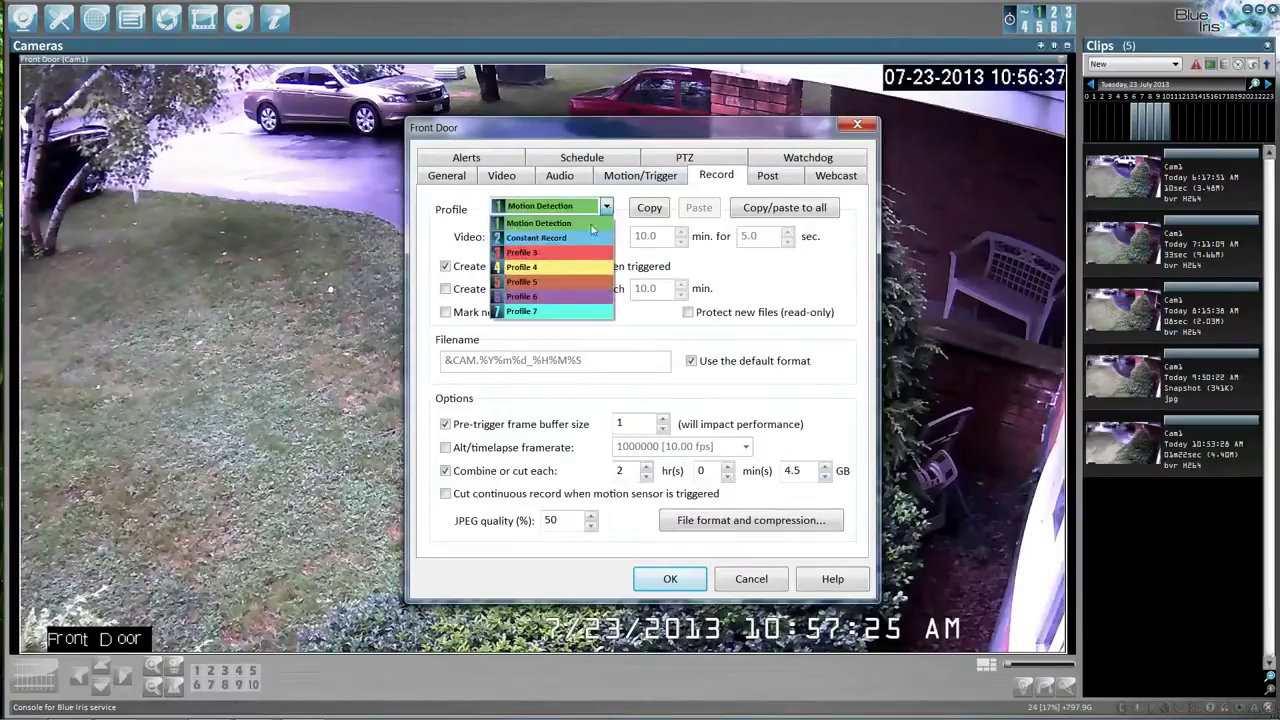
left_click(584, 238)
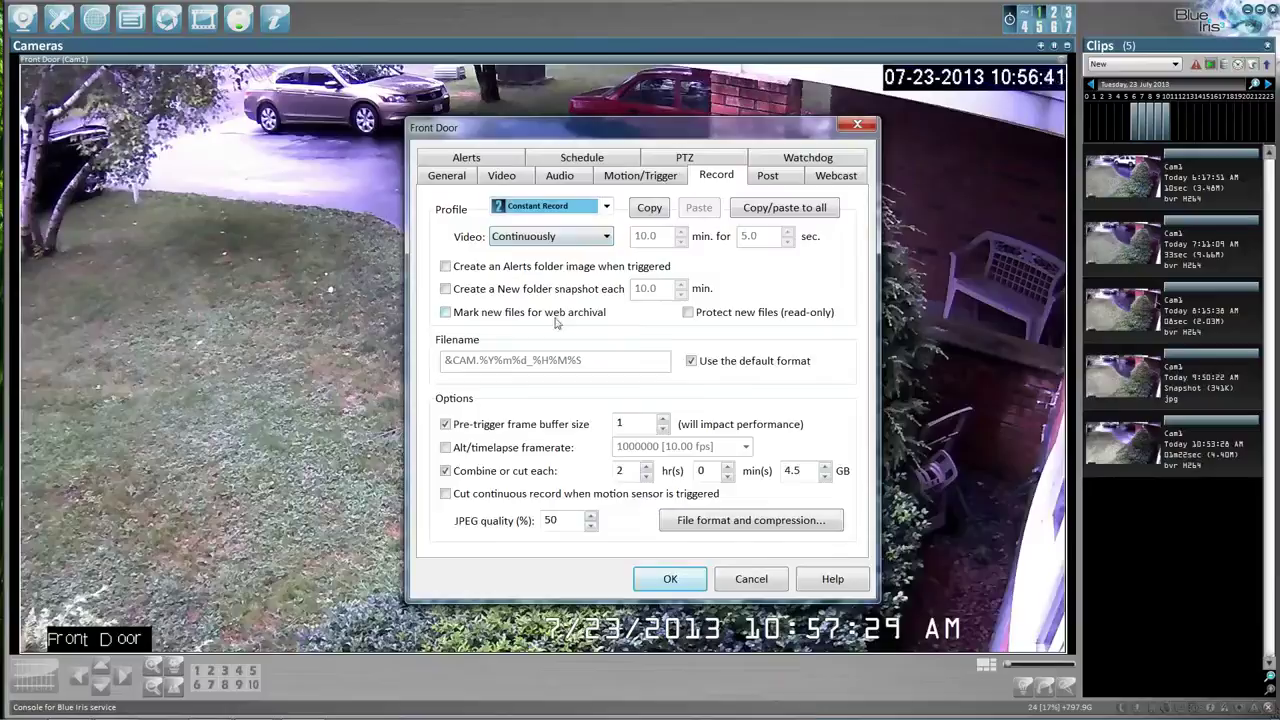
left_click(607, 237)
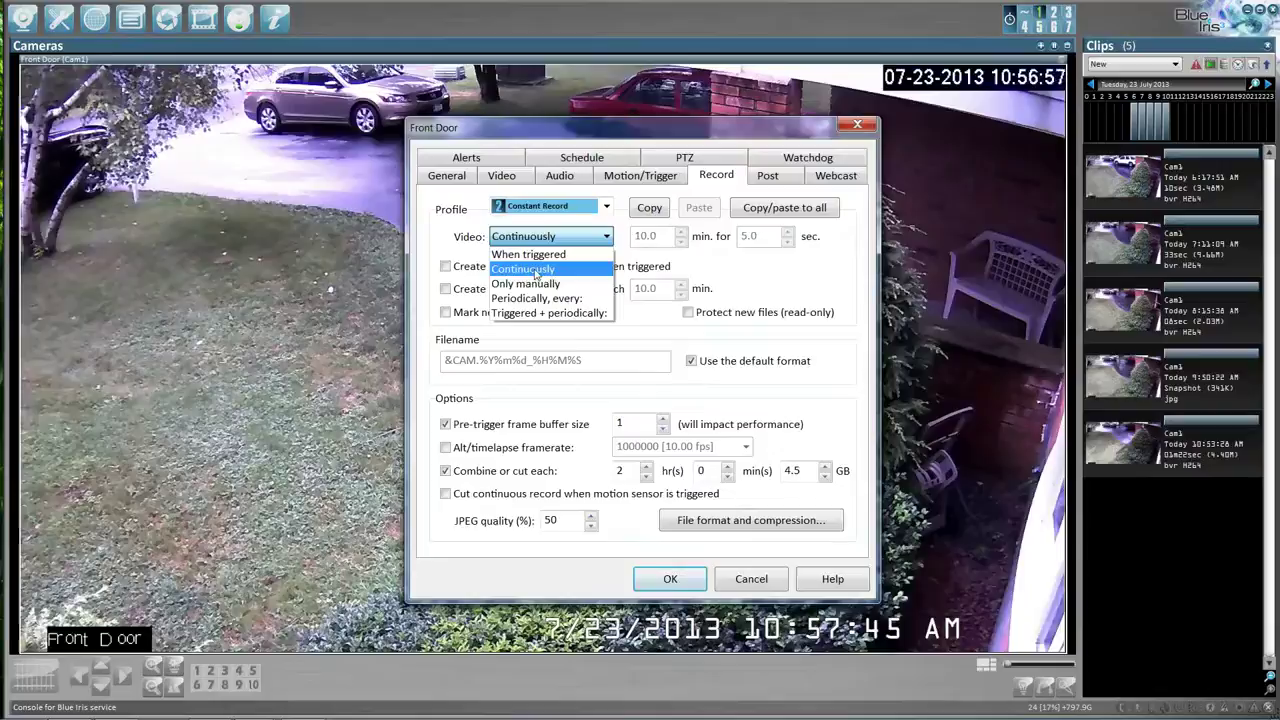
left_click(446, 232)
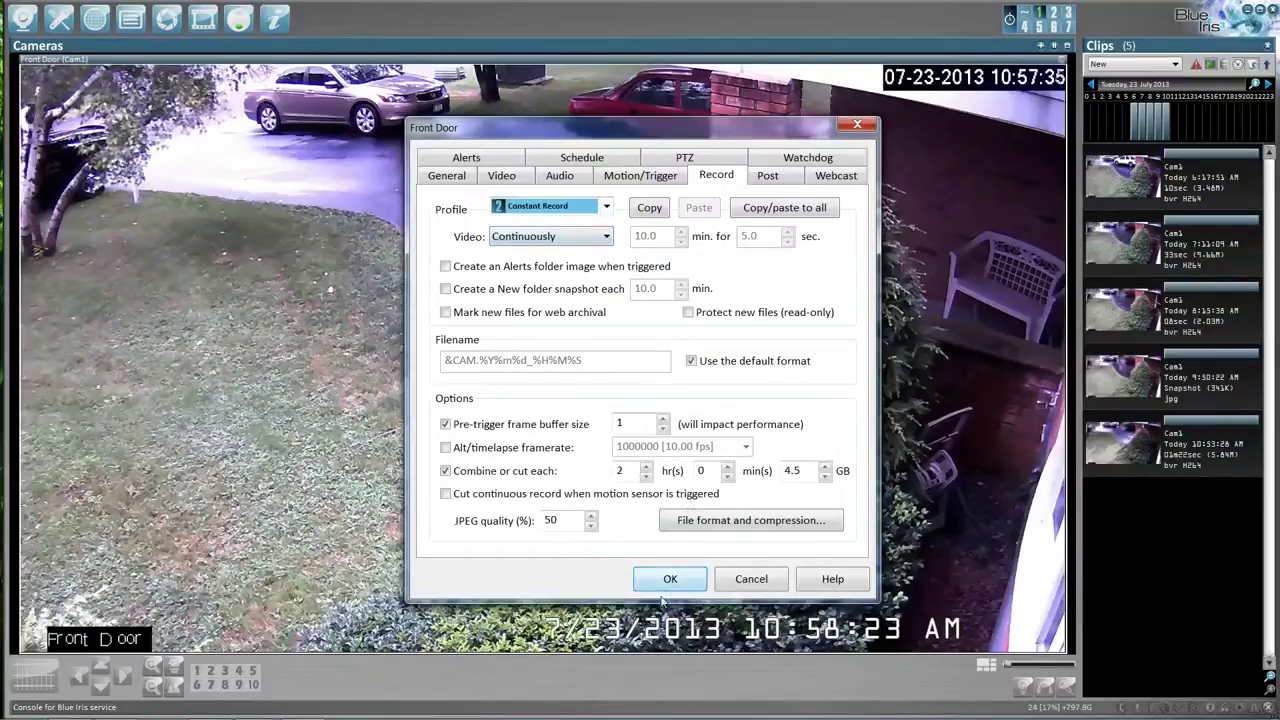
Return to the Motion Detection profile's recording settings and save the Front Door camera's properties.
left_click(605, 206)
left_click(578, 223)
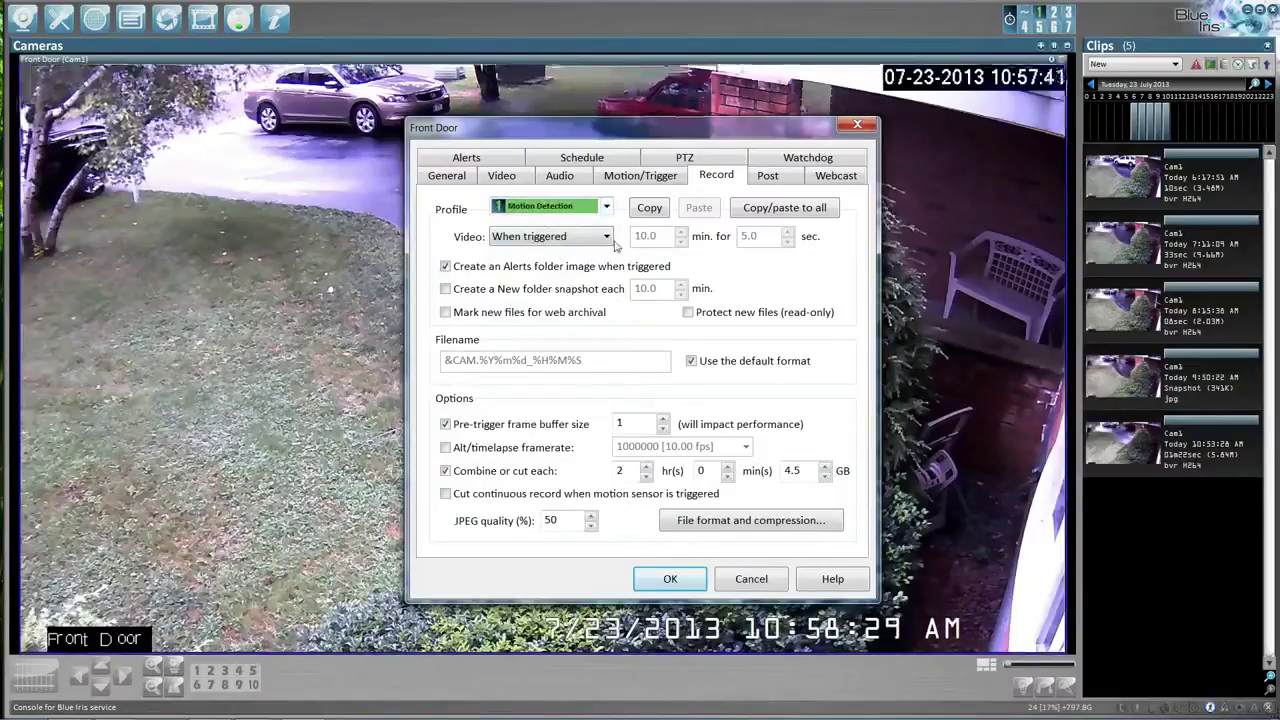
left_click(668, 578)
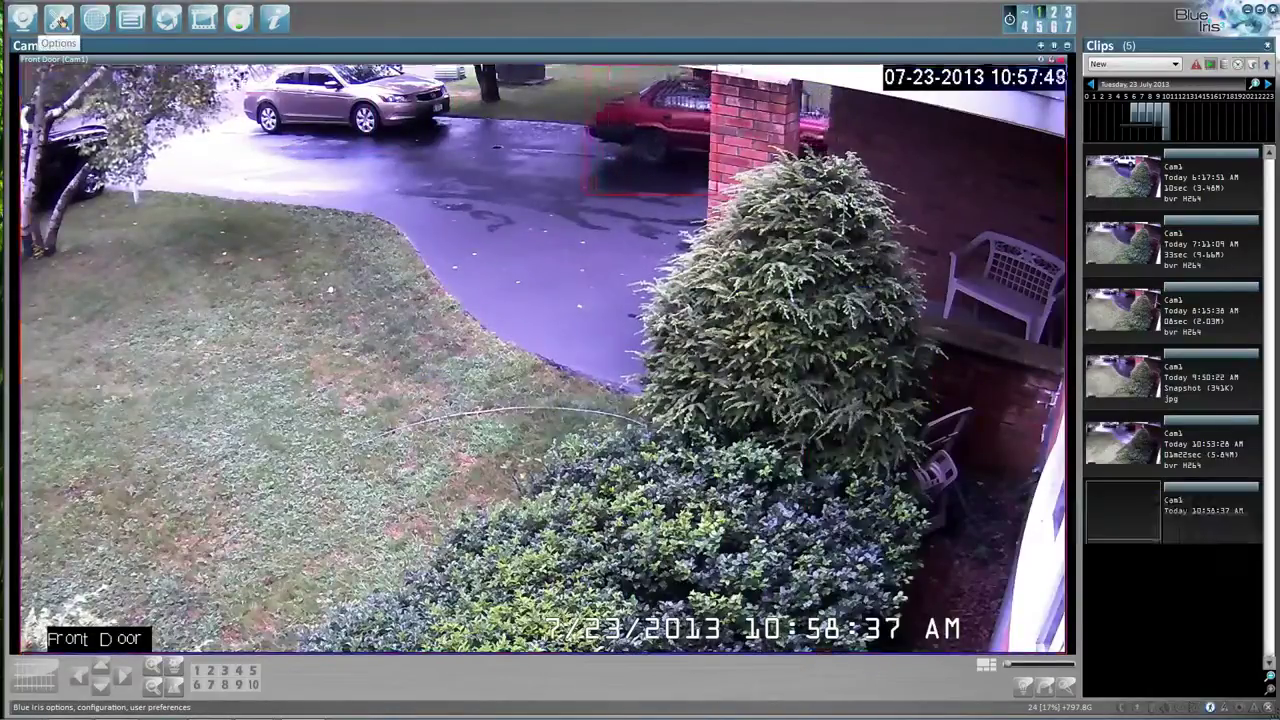
Review the profile names and the weekly profile schedule in the program options.
left_click(58, 18)
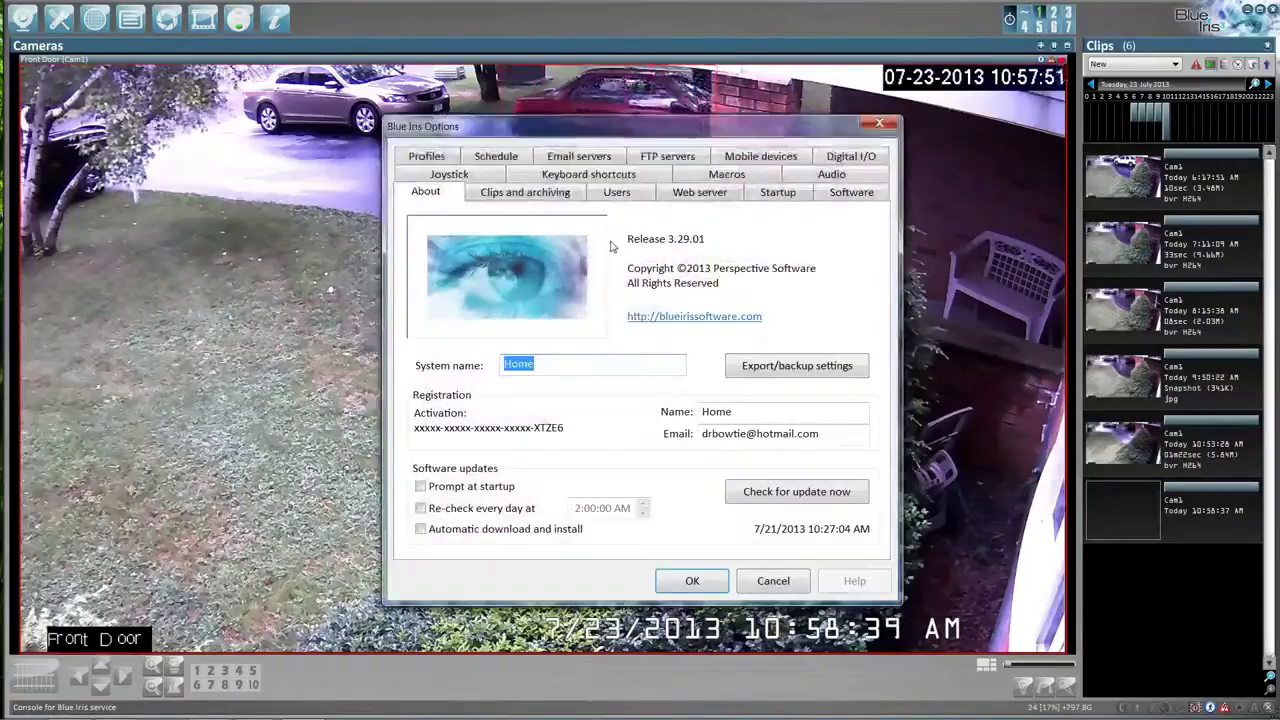
left_click(426, 156)
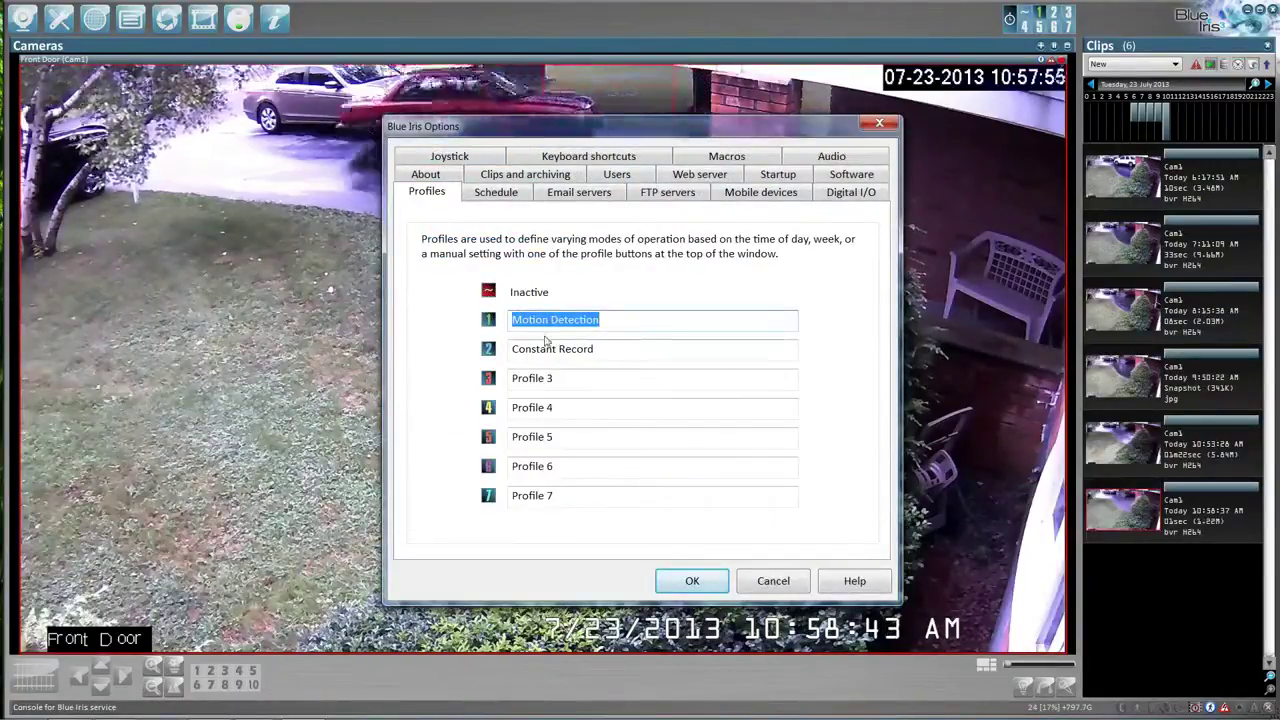
left_click(496, 192)
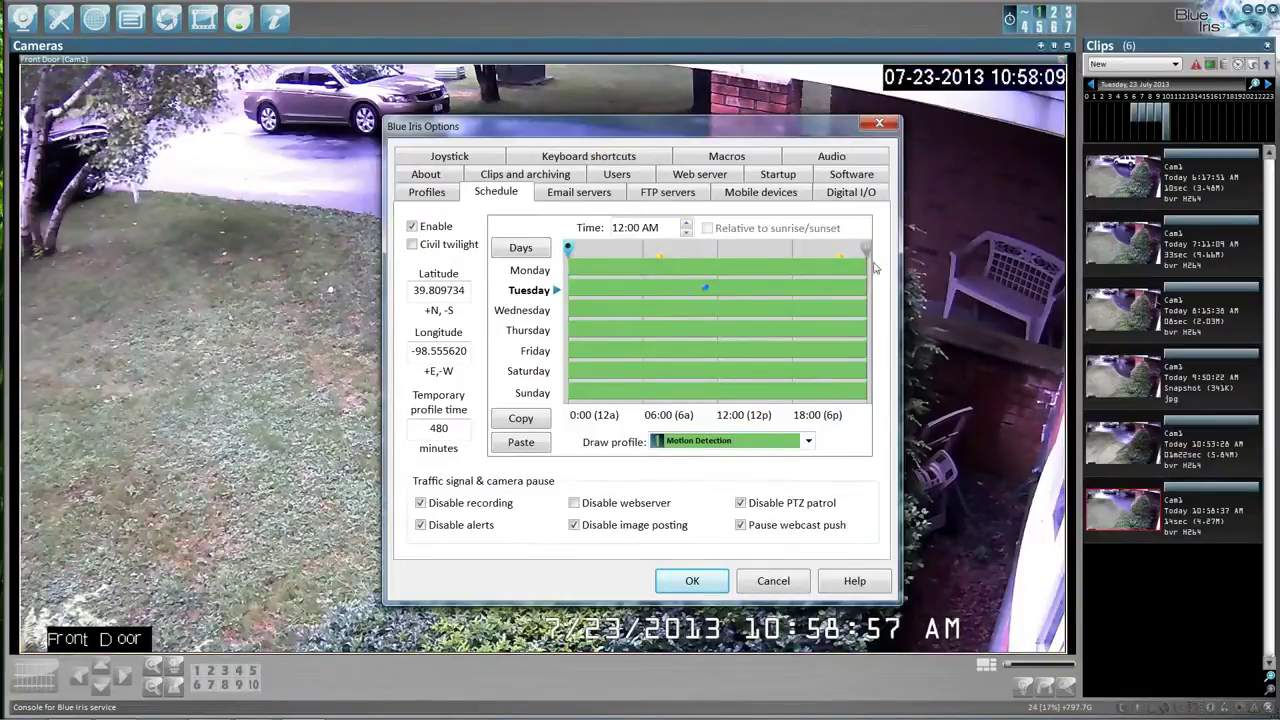
Assign the Constant Record profile to all of Saturday in the weekly schedule.
left_click(808, 441)
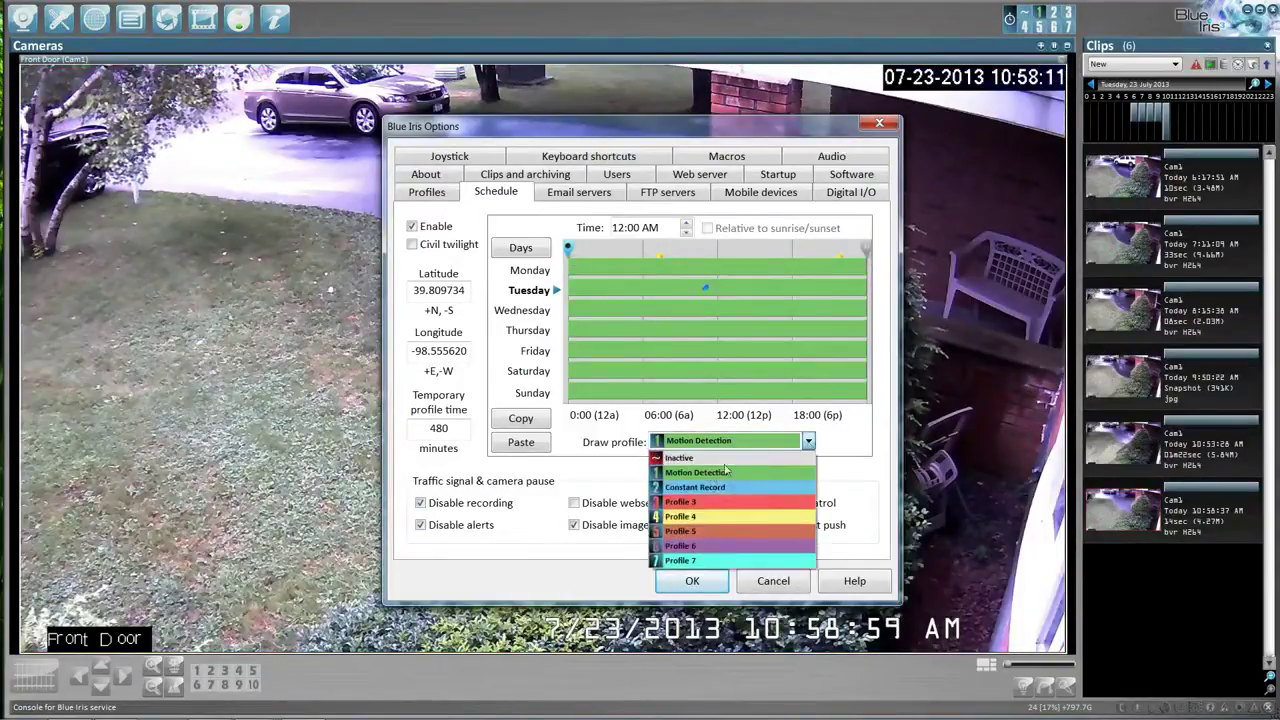
left_click(700, 487)
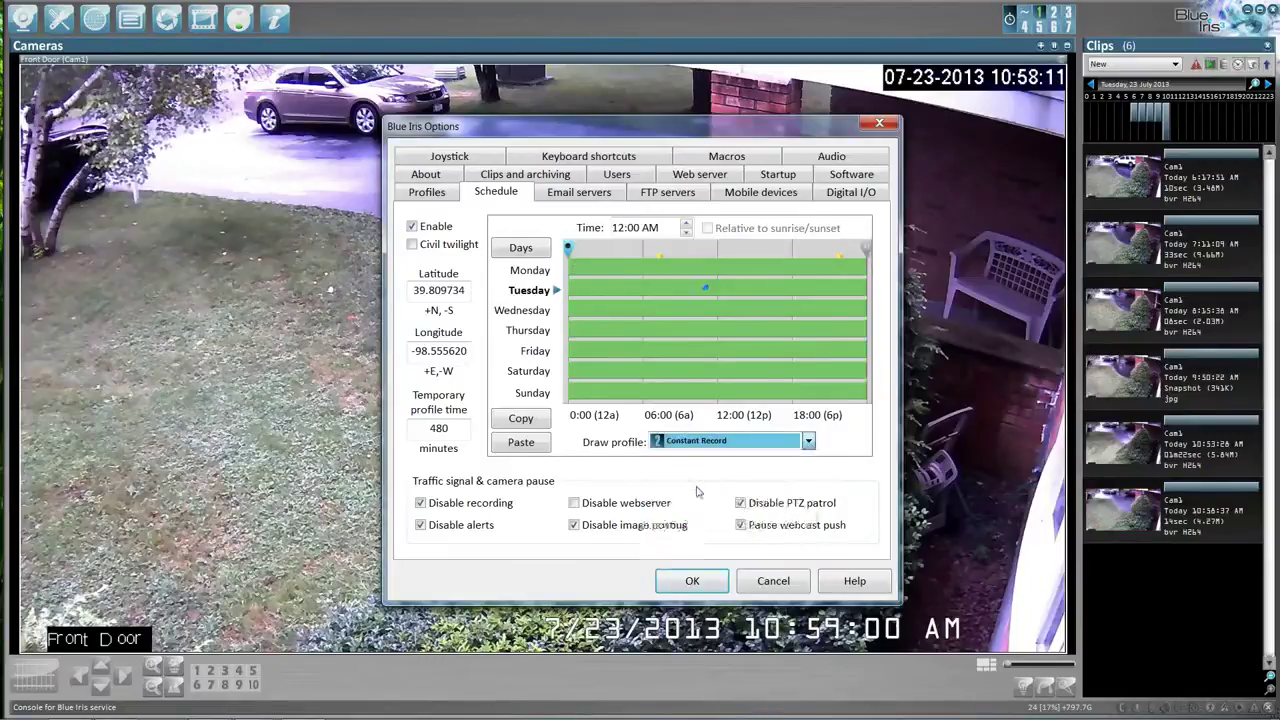
left_click(655, 365)
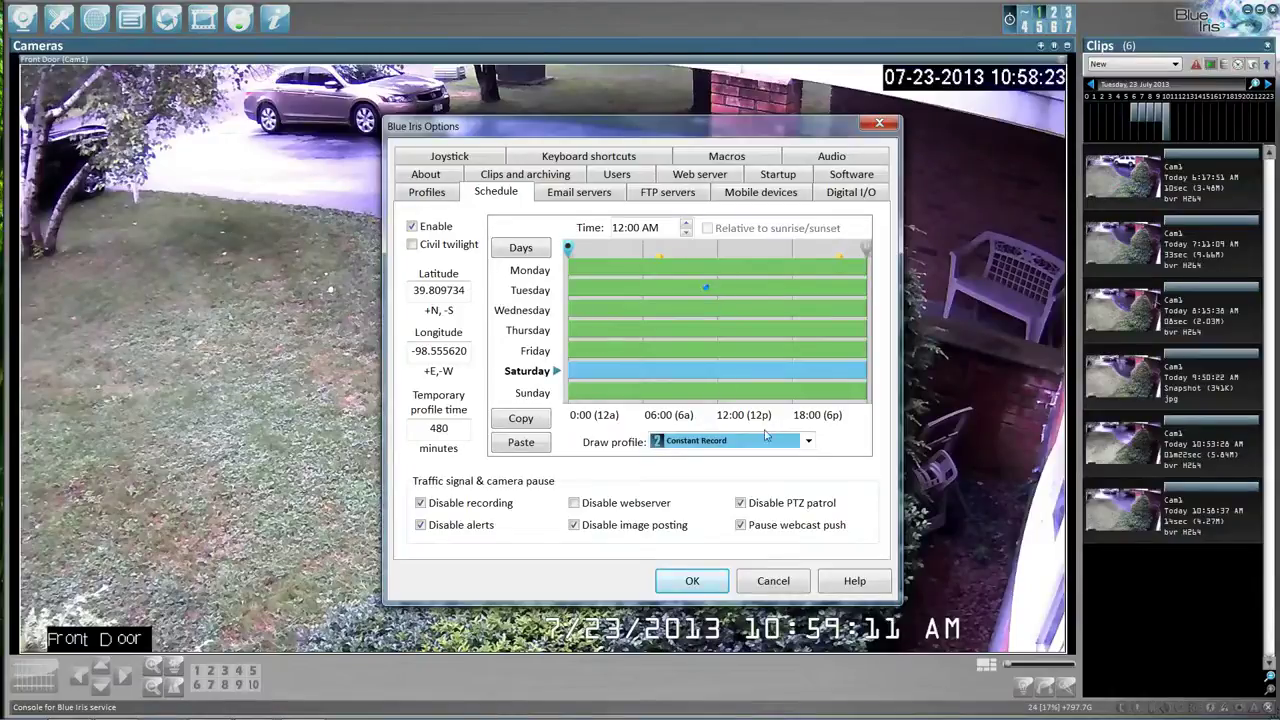
Assign the Motion Detection profile to all of Saturday in the weekly schedule.
left_click(810, 442)
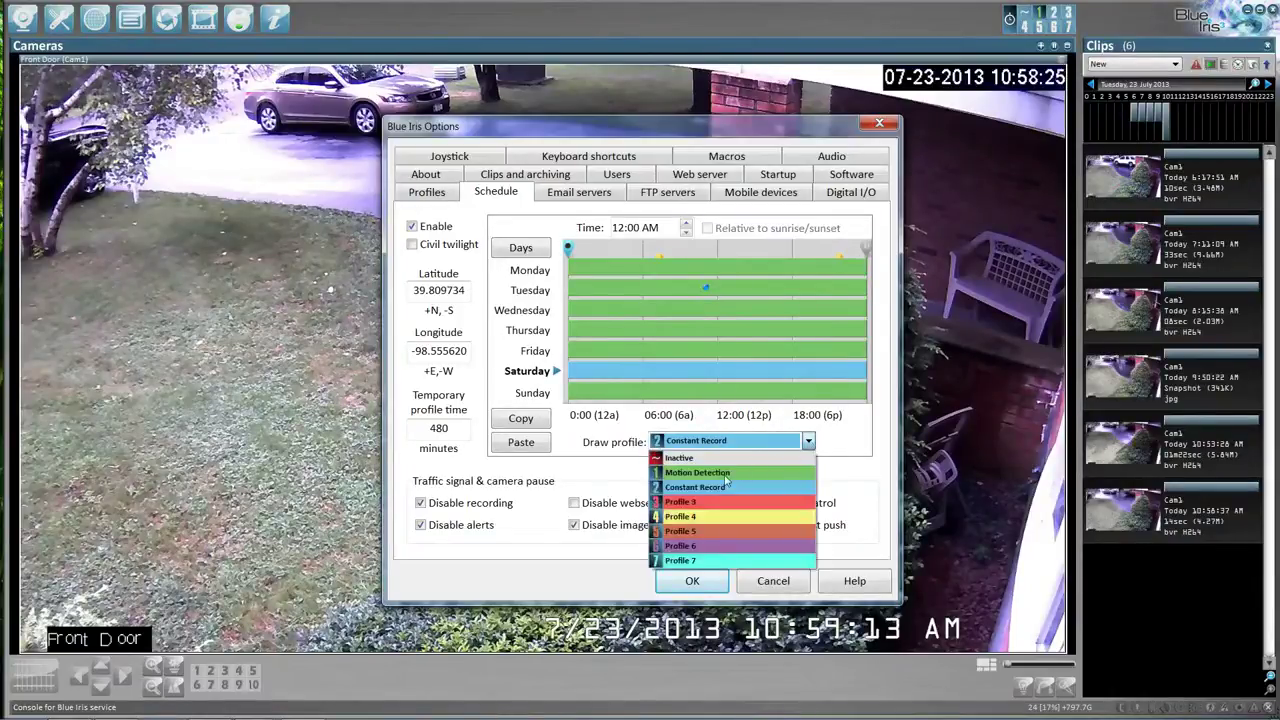
left_click(733, 477)
left_click(751, 364)
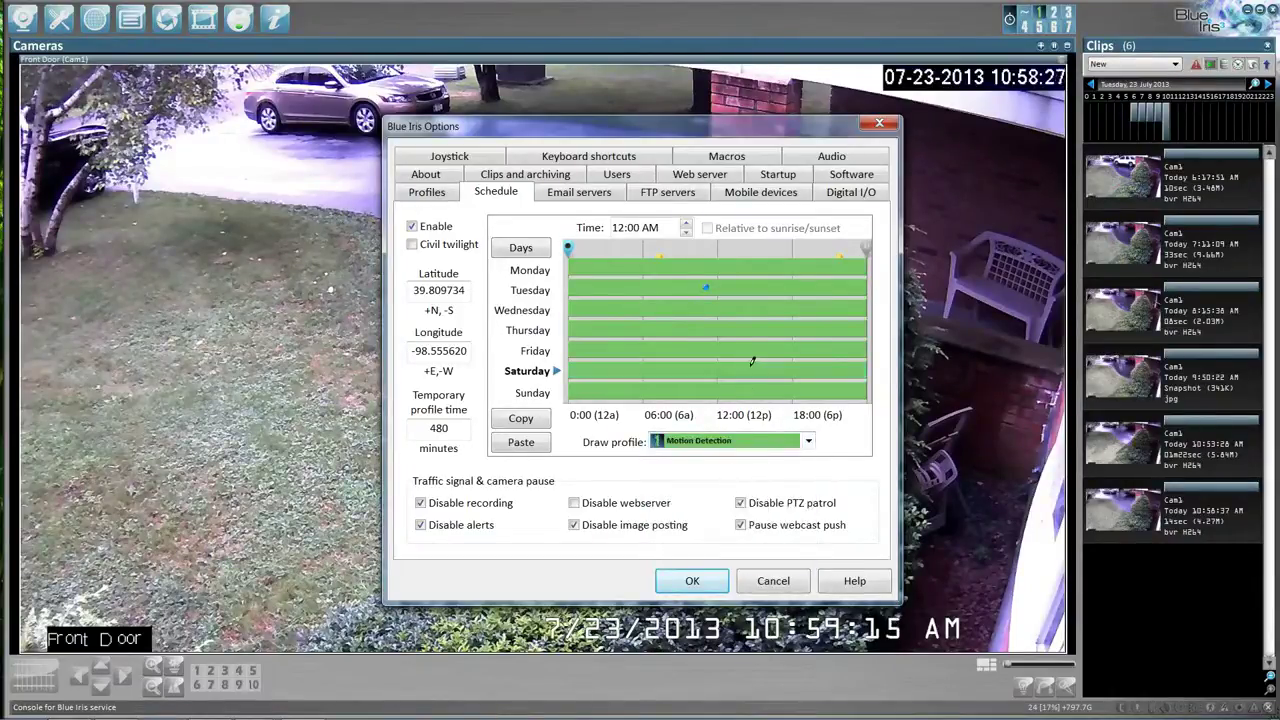
Schedule the Constant Record profile on Saturday from midnight to 5:10 AM.
left_click(809, 441)
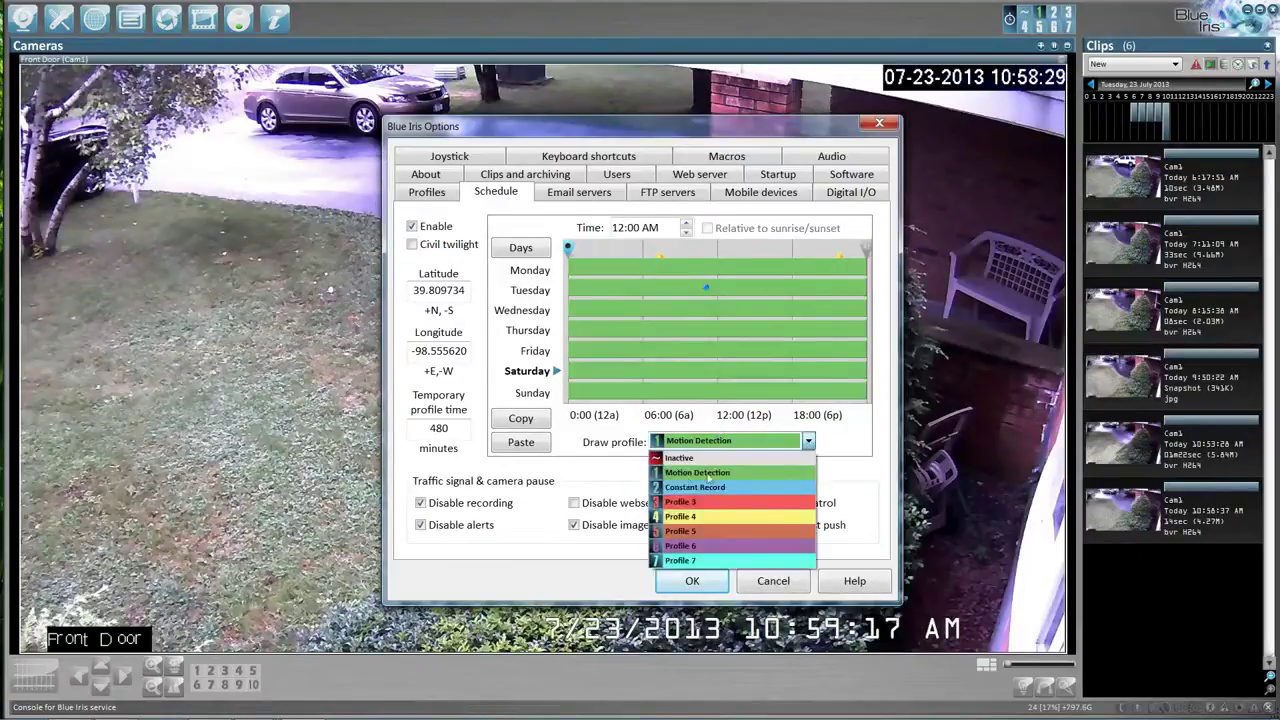
left_click(690, 487)
left_click_drag(568, 249, 631, 249)
left_click(600, 371)
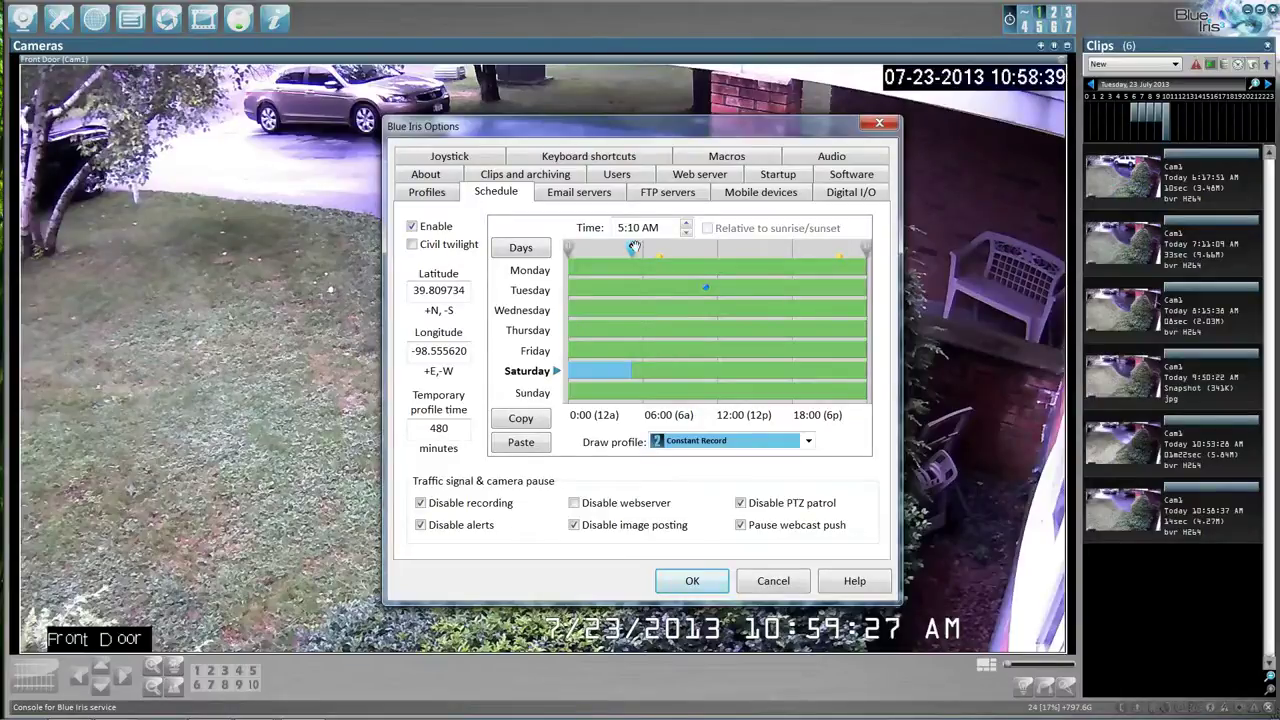
Remove Saturday's 5:10 AM time division, set the draw profile to Motion Detection and save the options.
left_click_drag(632, 248, 568, 248)
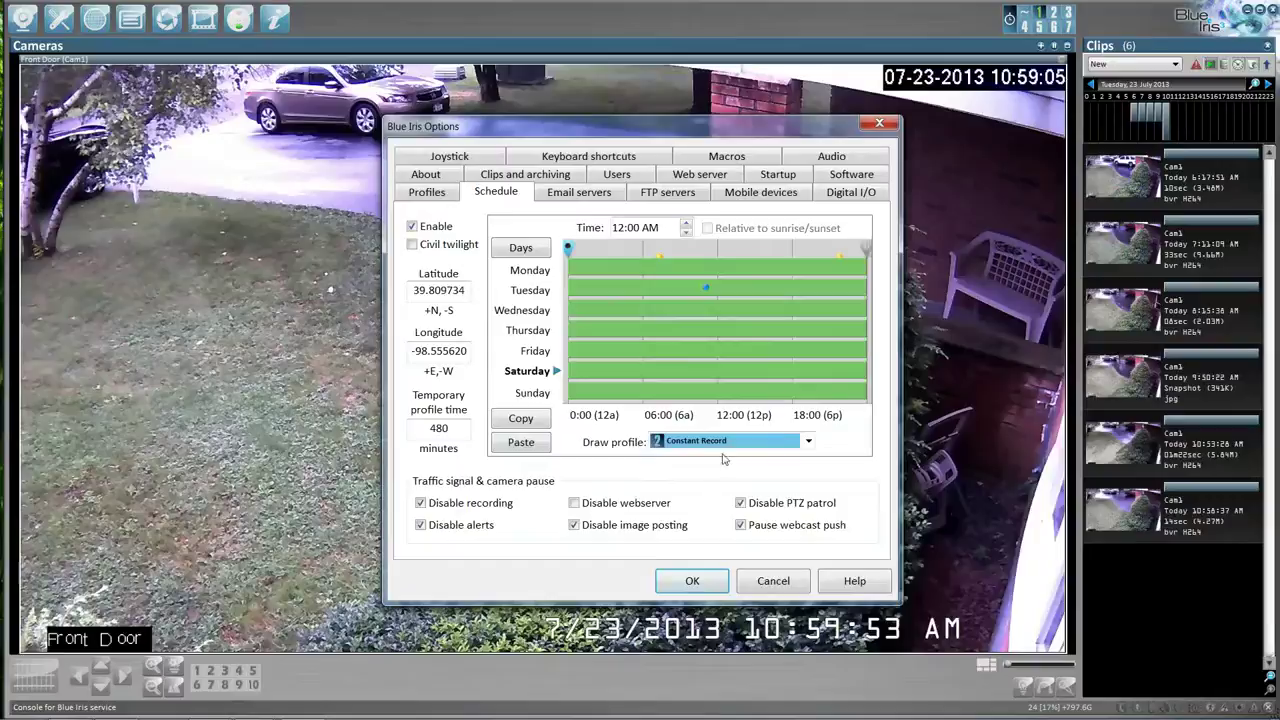
left_click(420, 525)
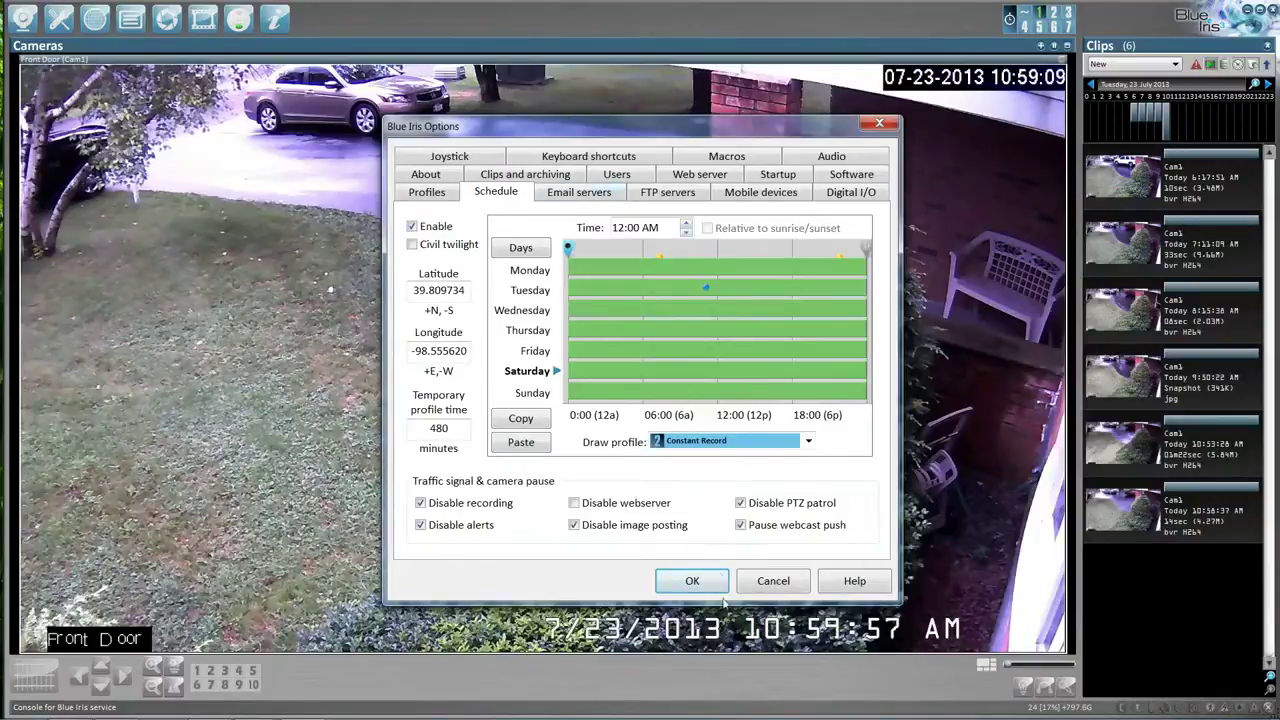
left_click(807, 442)
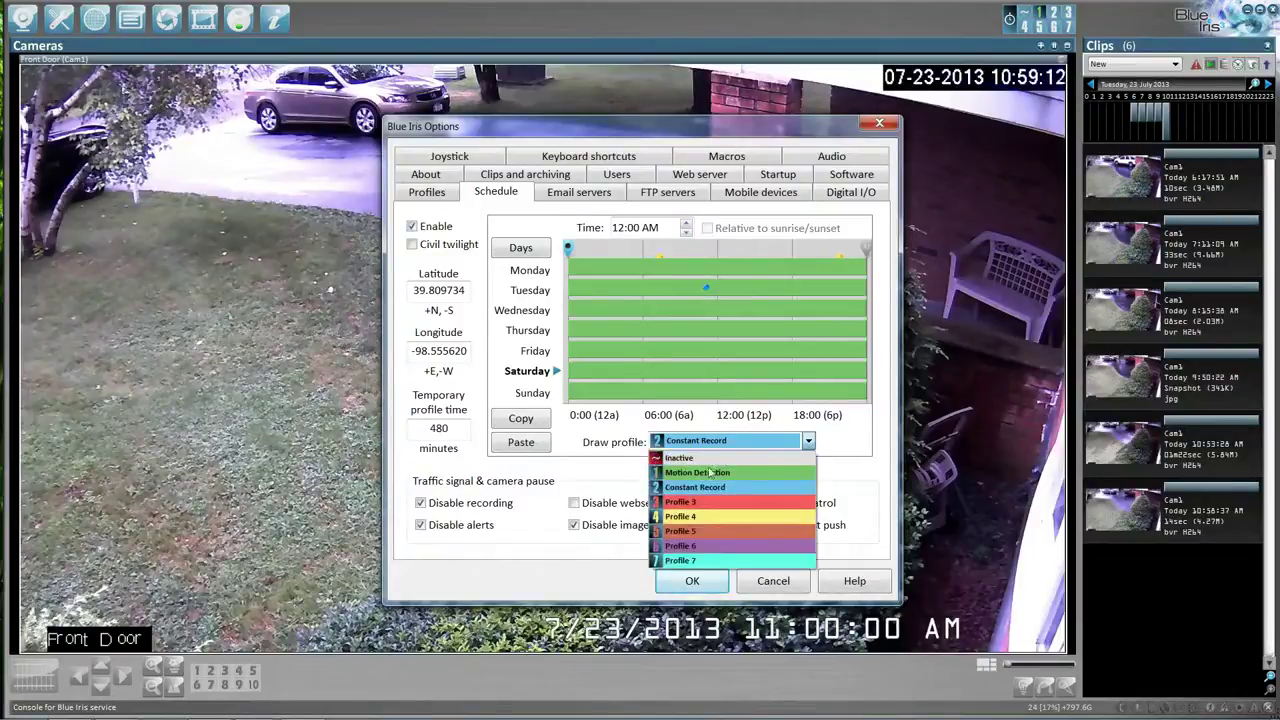
left_click(710, 468)
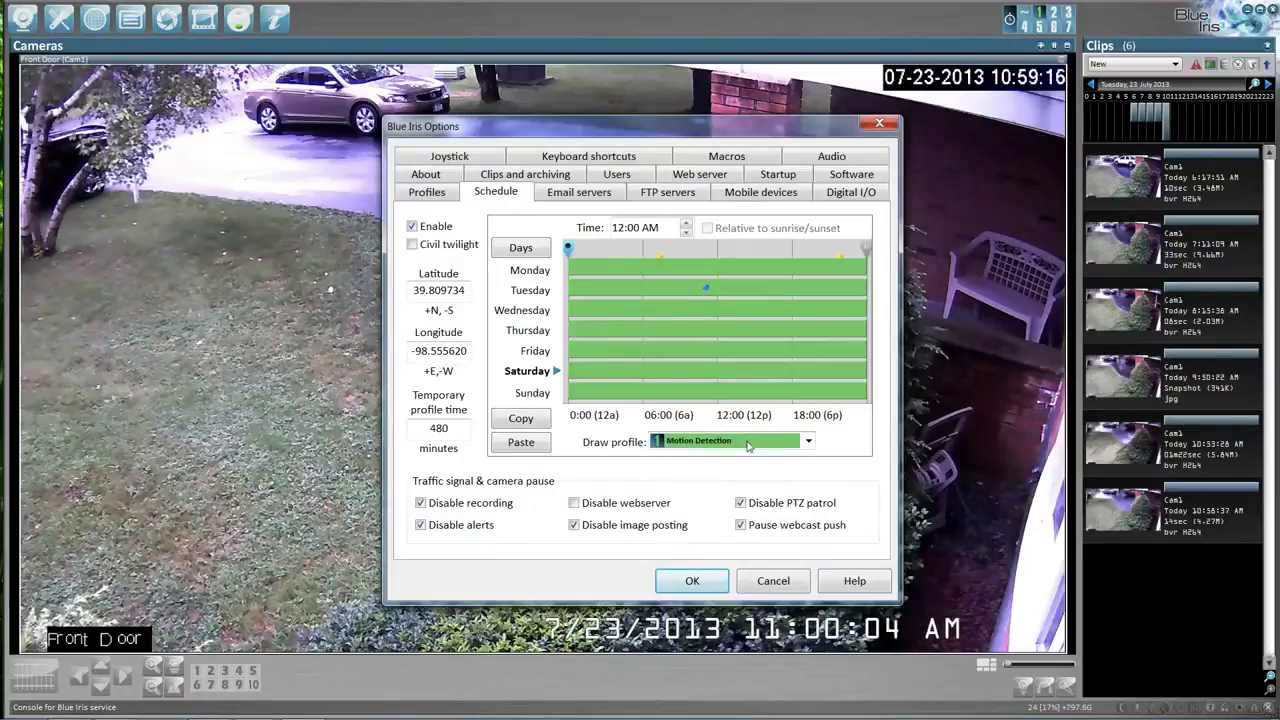
left_click(692, 581)
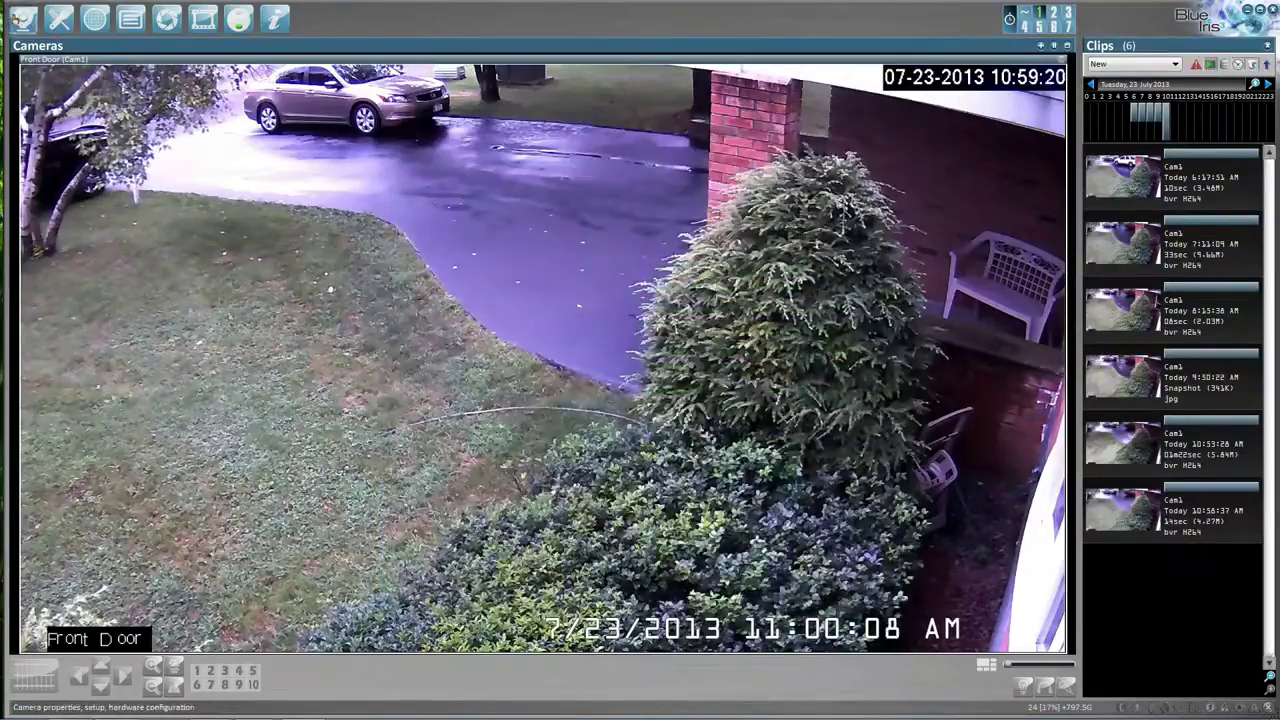
Set the Front Door camera's Motion Detection profile to record video when triggered and save the camera properties.
double_click(530, 178)
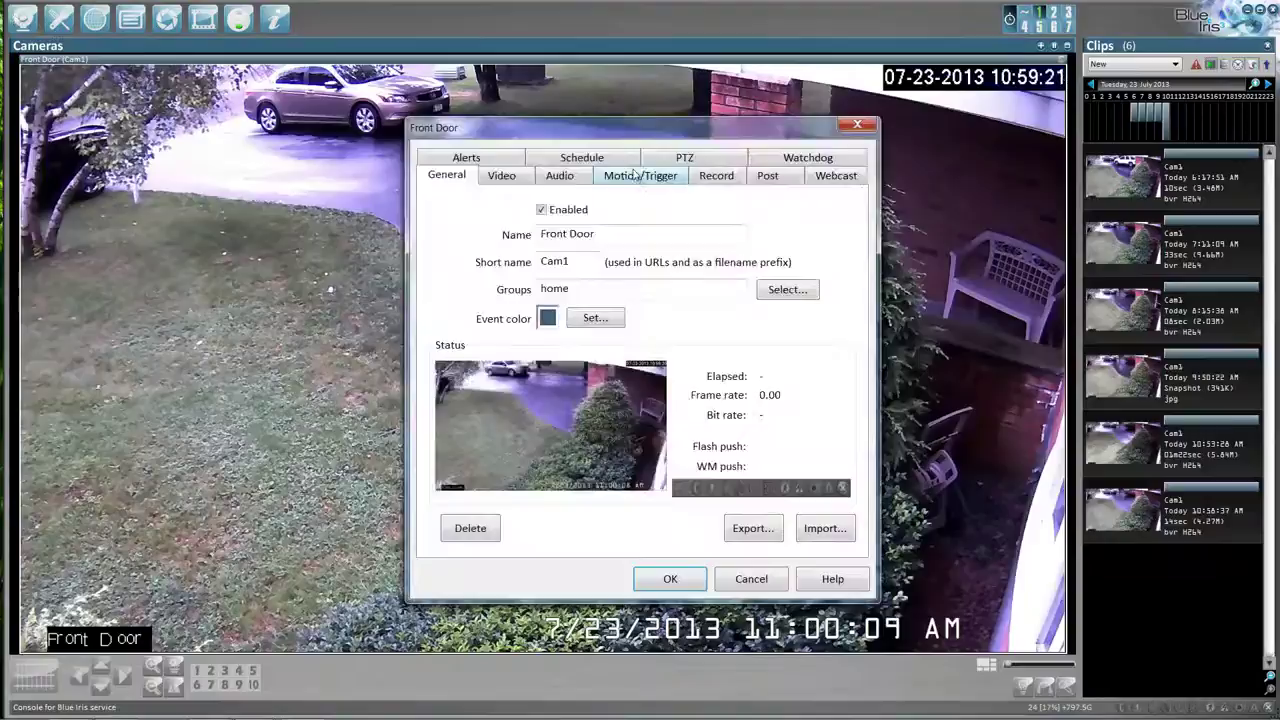
left_click(716, 177)
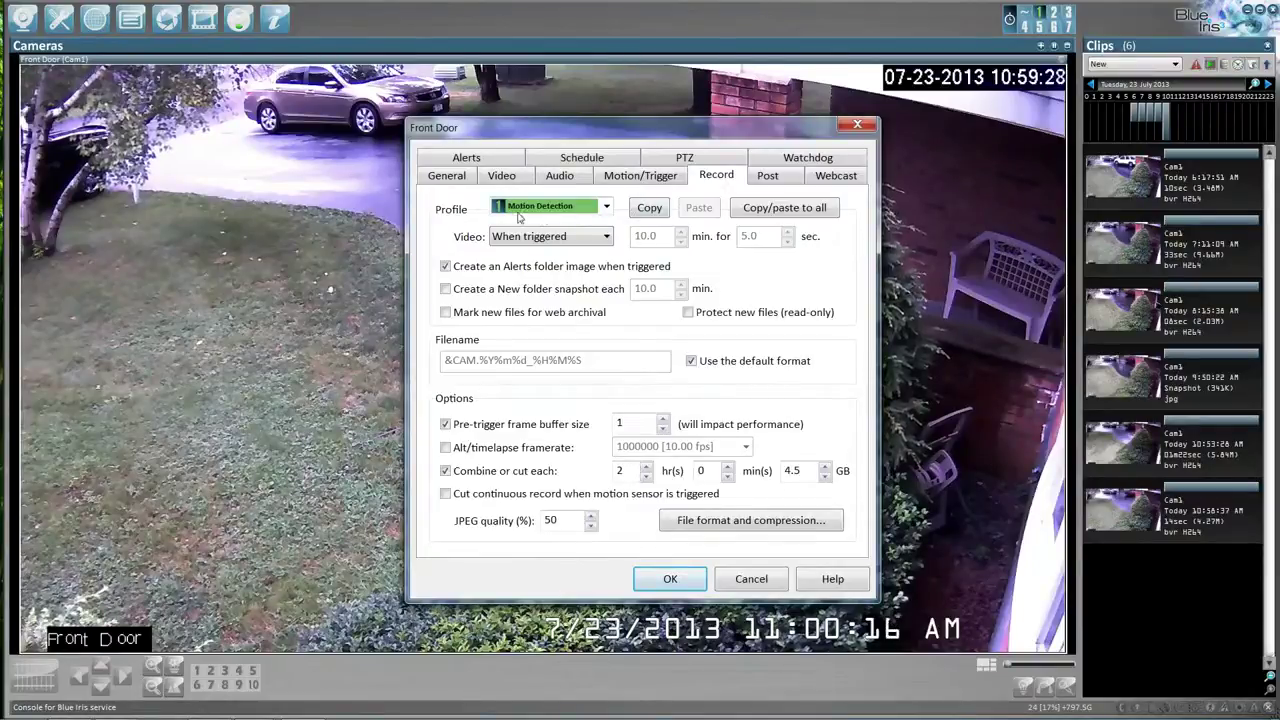
left_click(575, 237)
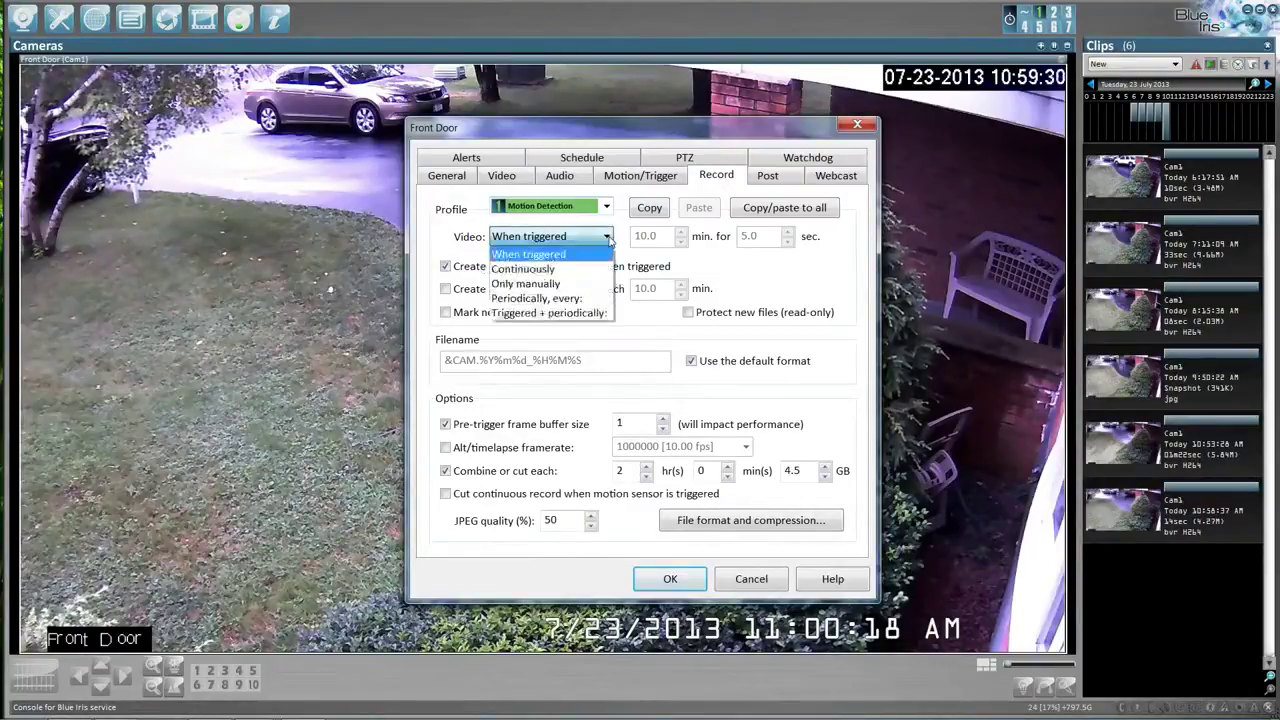
left_click(540, 255)
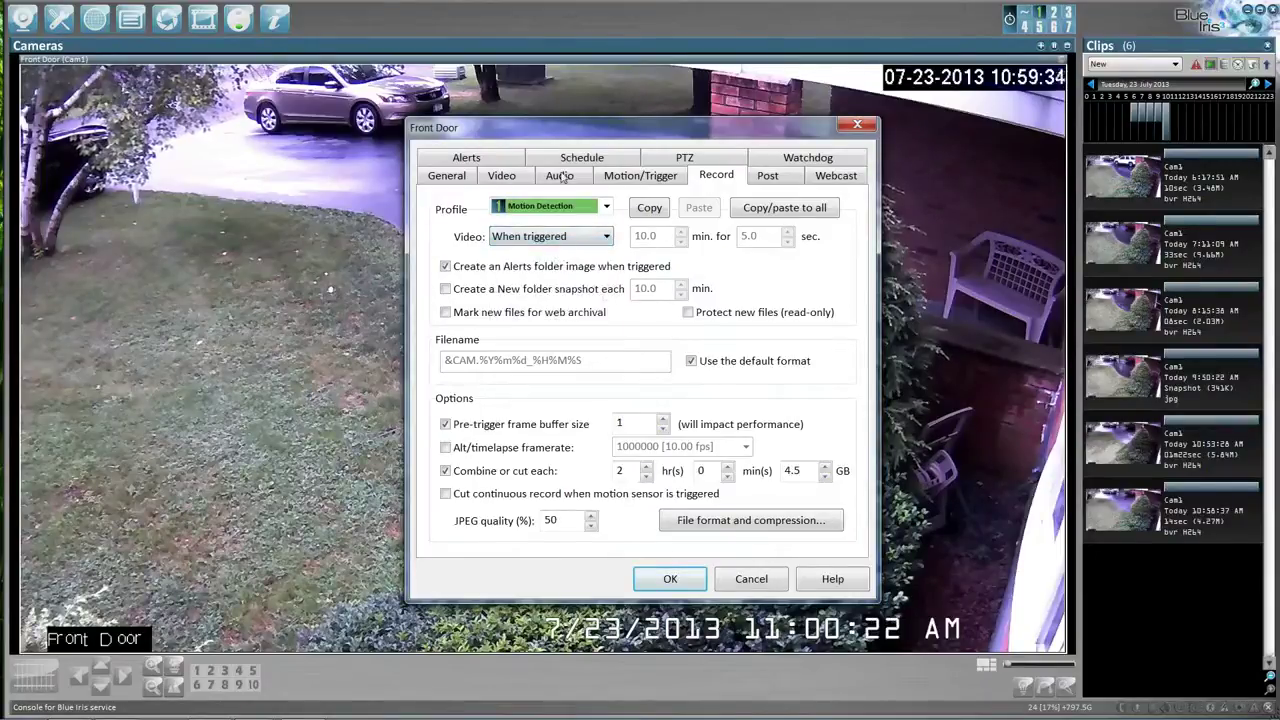
left_click(672, 580)
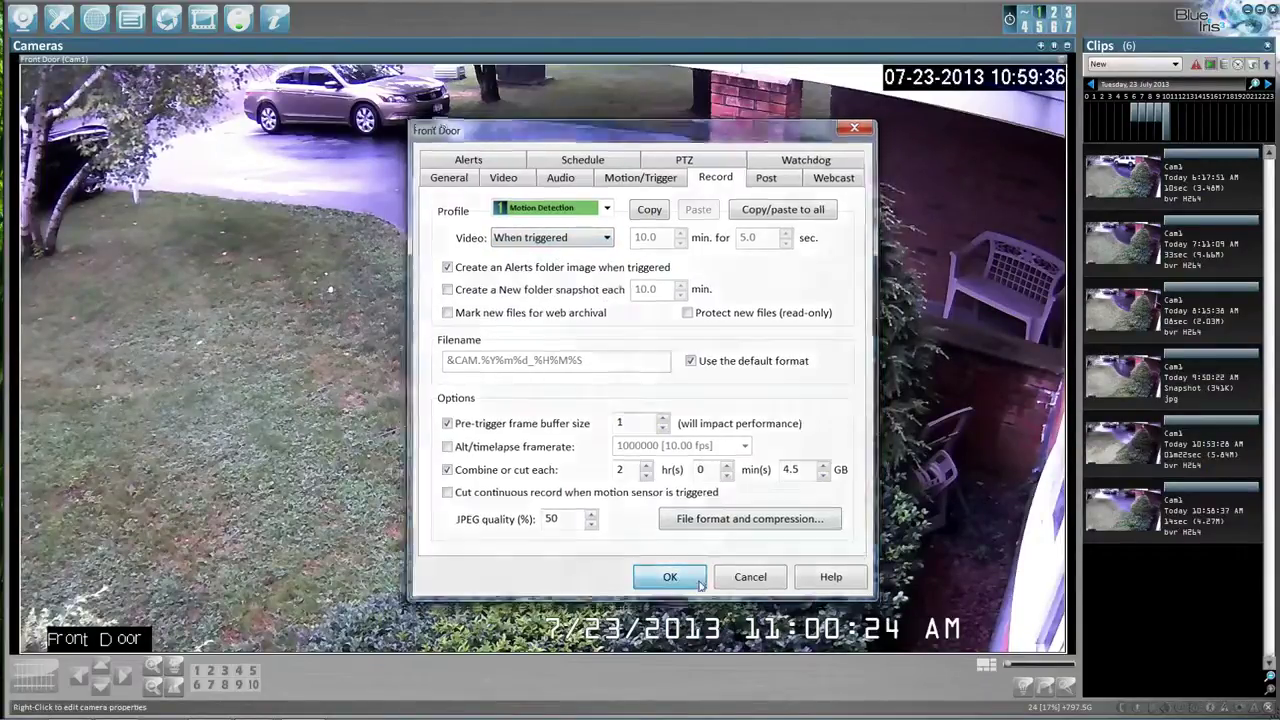